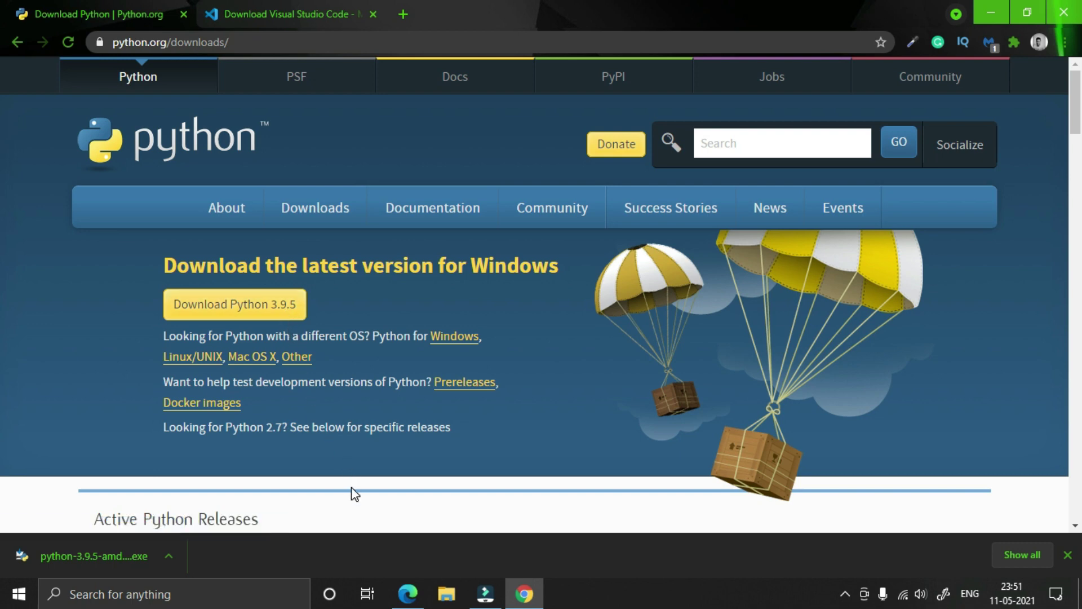
- Examine the active Python releases and the list of specific release versions on the Python downloads page
{"action": "scroll", "coordinate": [354, 493], "scroll_direction": "down", "scroll_amount": 4}
{"action": "scroll", "coordinate": [354, 494], "scroll_direction": "down", "scroll_amount": 1}
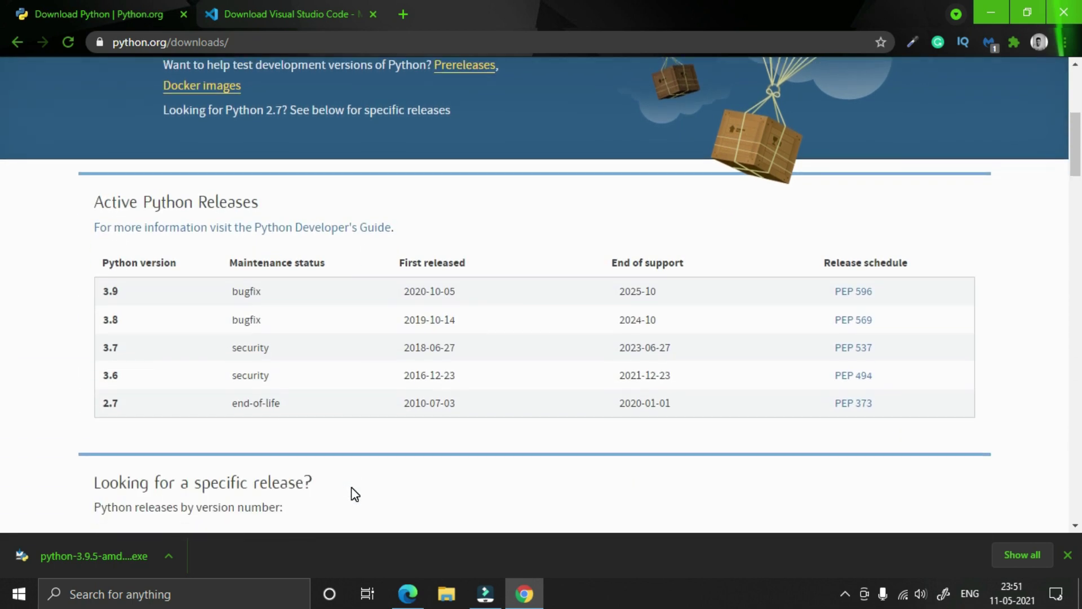
{"action": "scroll", "coordinate": [181, 488], "scroll_direction": "down", "scroll_amount": 5}
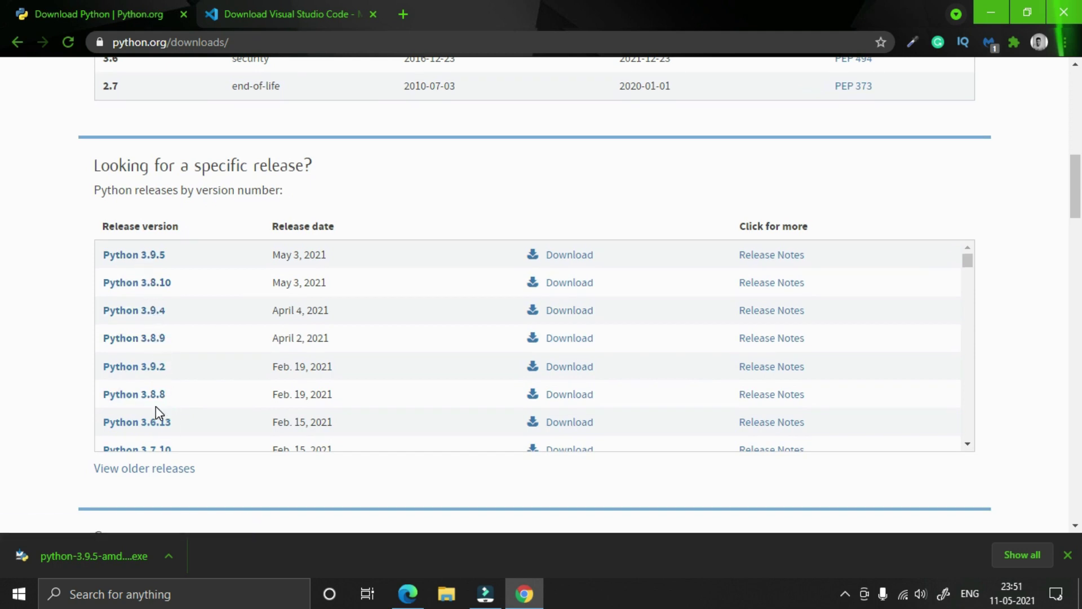
{"action": "scroll", "coordinate": [169, 437], "scroll_direction": "down", "scroll_amount": 3}
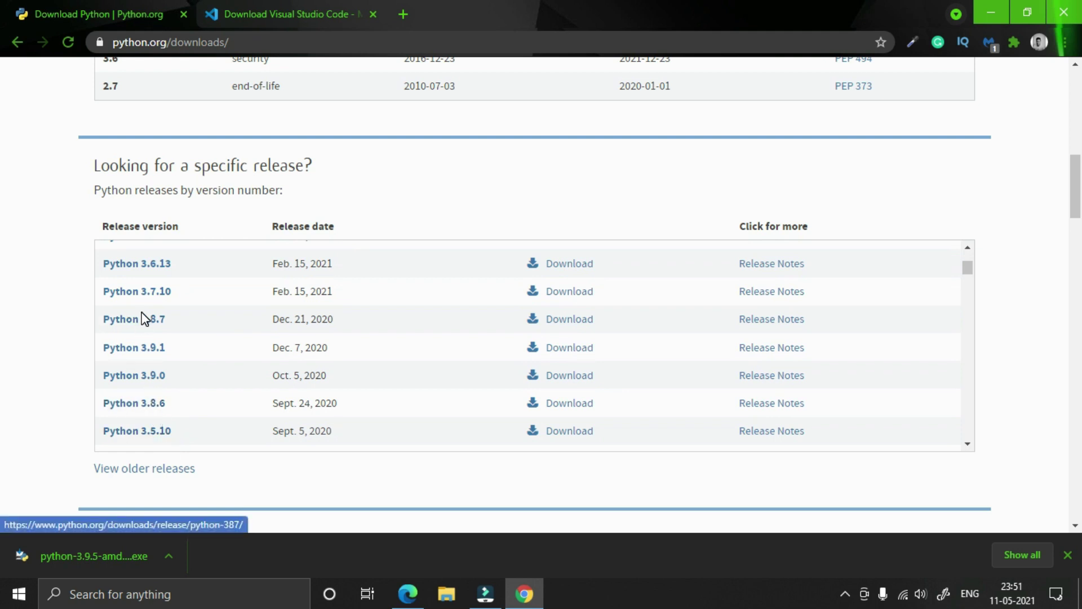
{"action": "scroll", "coordinate": [171, 392], "scroll_direction": "down", "scroll_amount": 3}
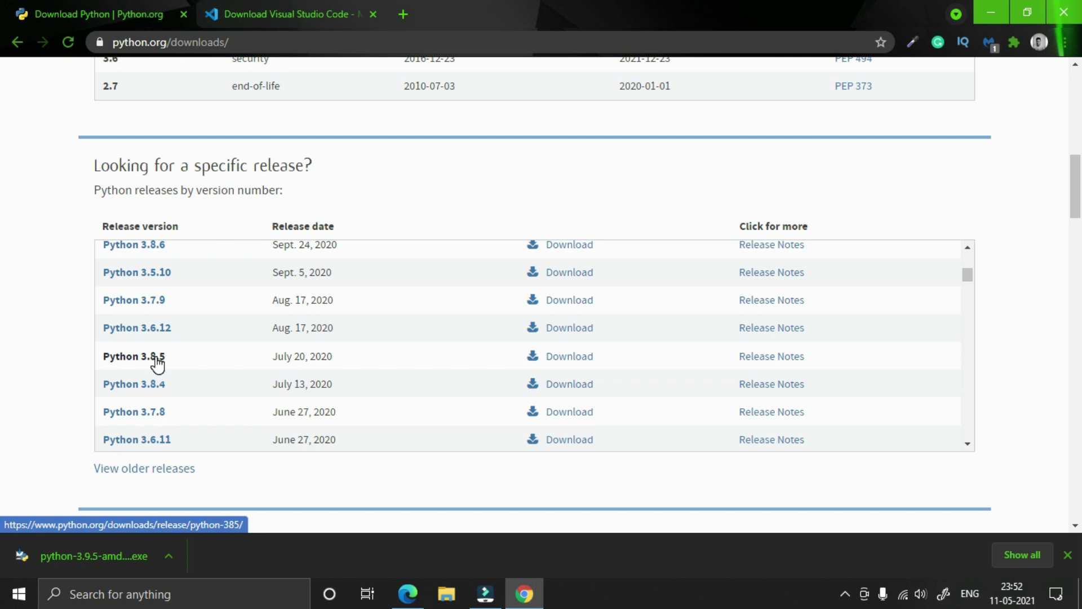
{"action": "scroll", "coordinate": [156, 358], "scroll_direction": "up", "scroll_amount": 10}
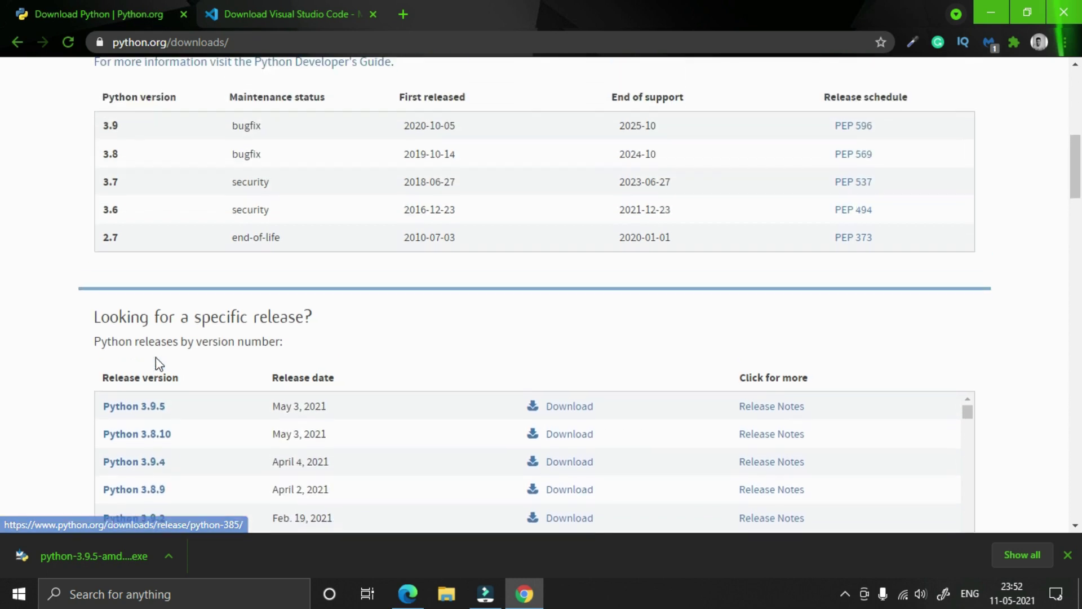
{"action": "scroll", "coordinate": [155, 357], "scroll_direction": "up", "scroll_amount": 5}
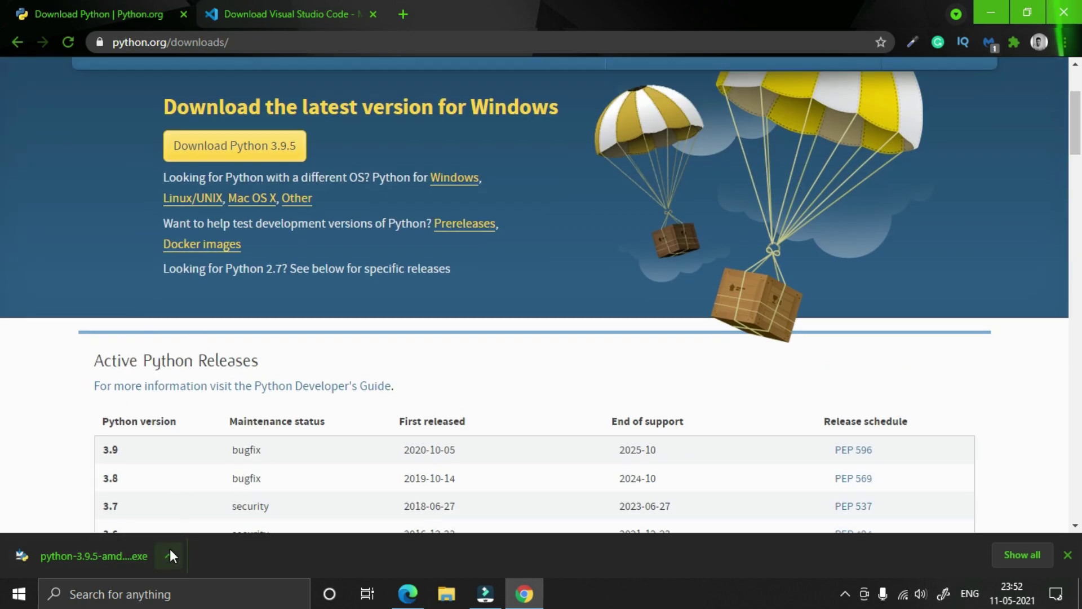
- Run the python-3.9.5-amd64 installer from the Downloads folder in File Explorer and start the upgrade with current settings
{"action": "left_click", "coordinate": [447, 593]}
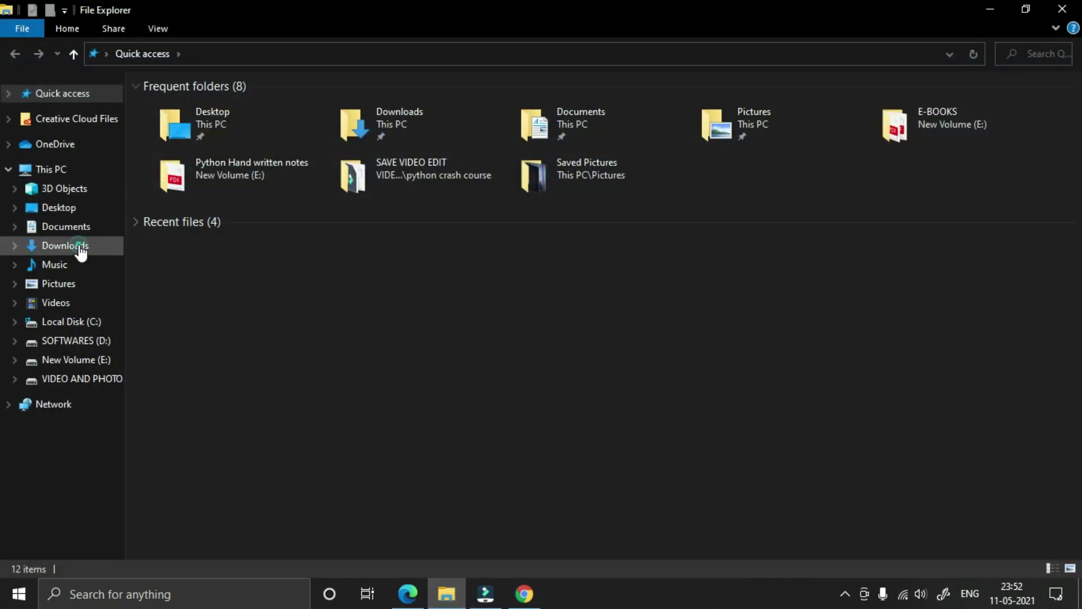
{"action": "left_click", "coordinate": [79, 246]}
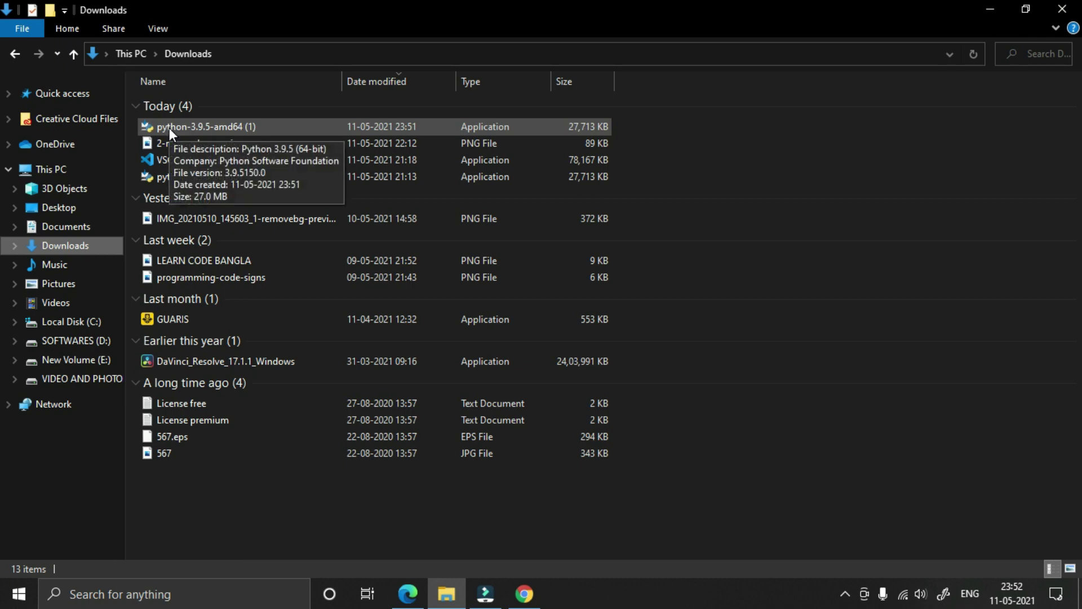
{"action": "double_click", "coordinate": [164, 180]}
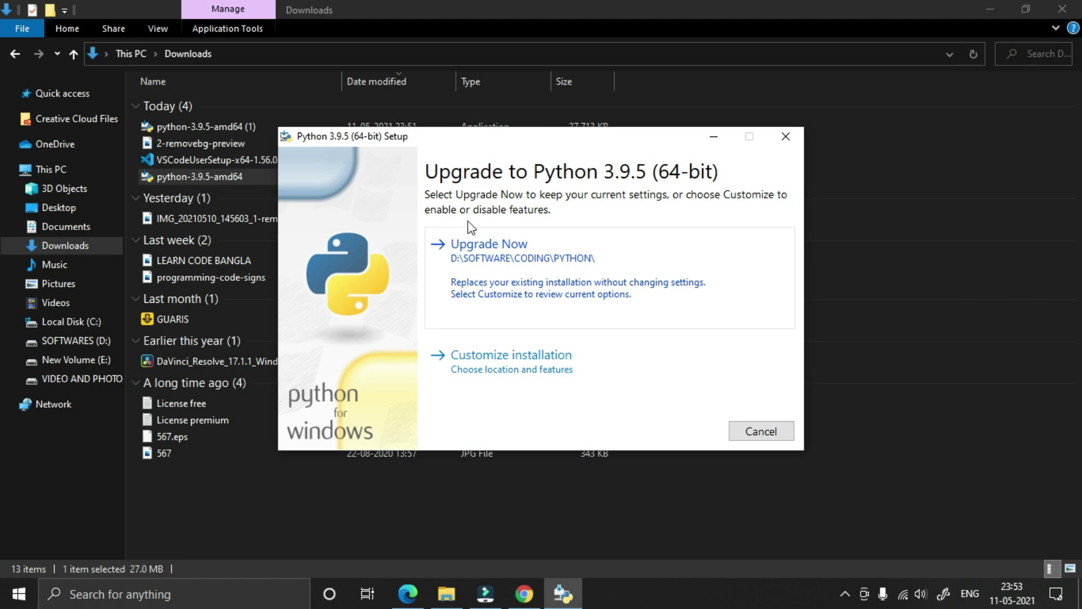
{"action": "left_click", "coordinate": [490, 245]}
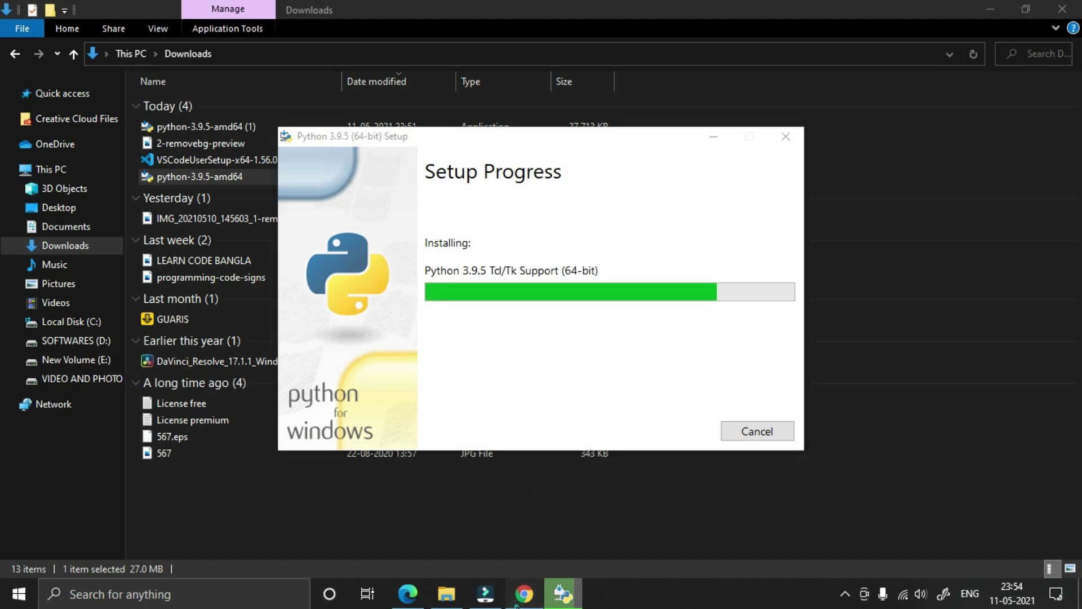
- Switch to Chrome and view the Visual Studio Code download page and its web address
{"action": "left_click", "coordinate": [524, 594]}
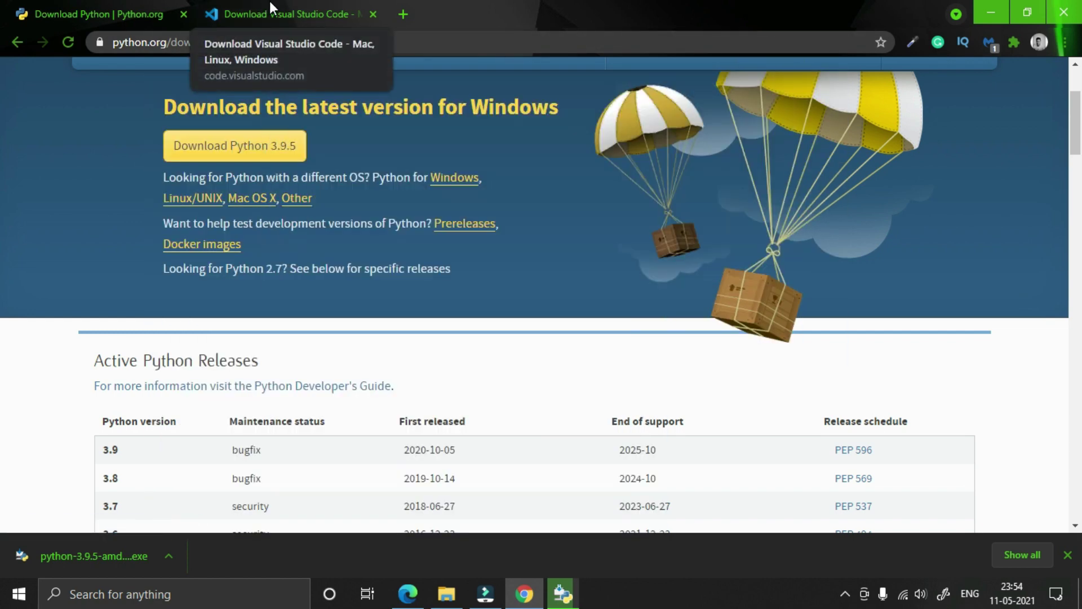
{"action": "left_click", "coordinate": [270, 1]}
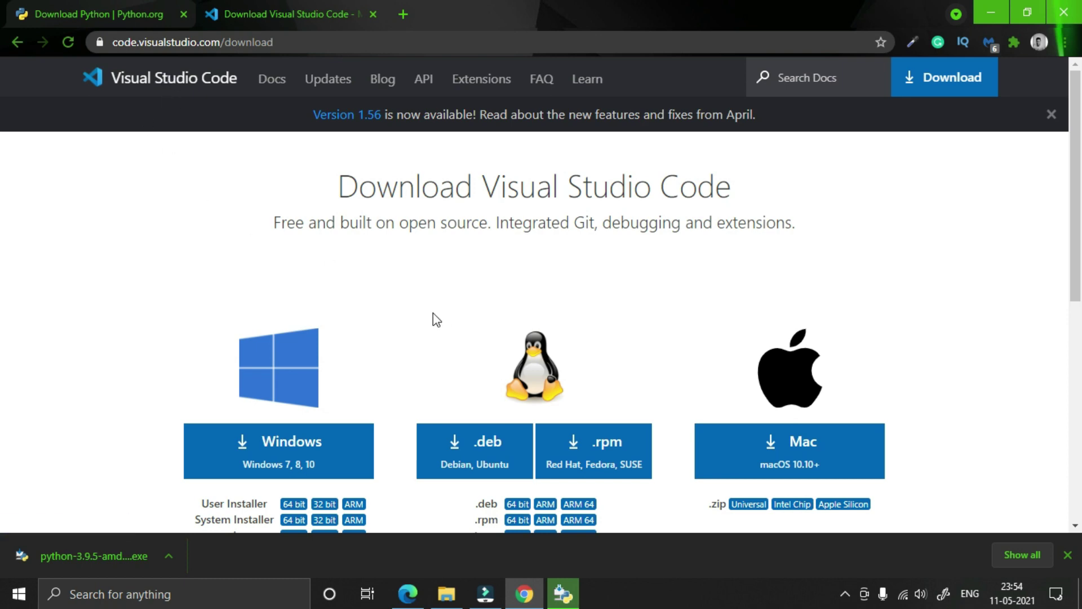
{"action": "left_click", "coordinate": [295, 41]}
{"action": "left_click", "coordinate": [295, 40]}
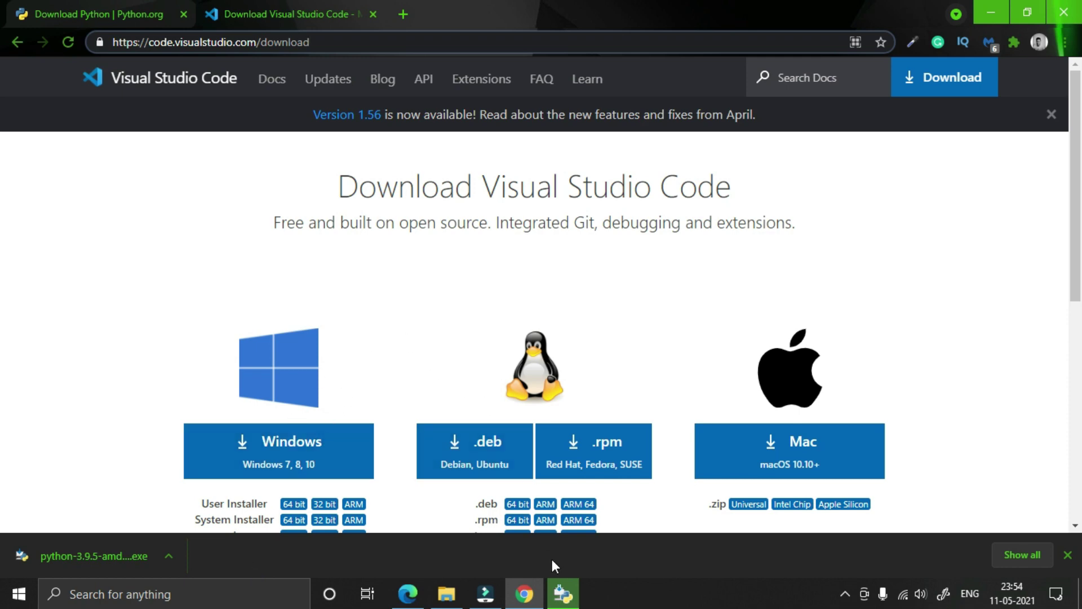
- Return to the Python 3.9.5 (64-bit) setup window and close it
{"action": "left_click", "coordinate": [555, 594]}
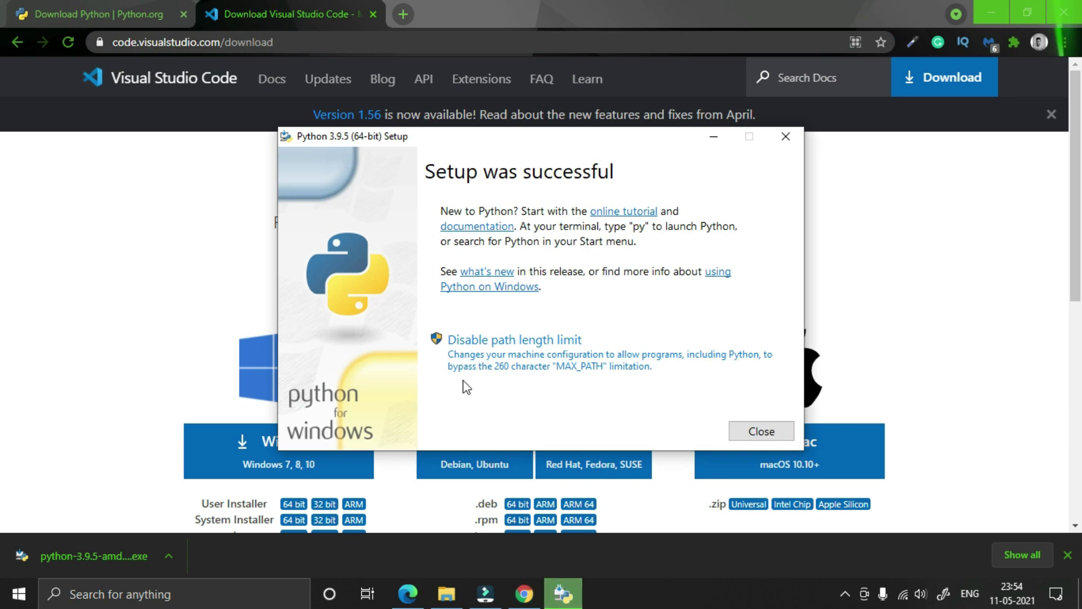
{"action": "left_click", "coordinate": [487, 176]}
{"action": "left_click", "coordinate": [769, 432]}
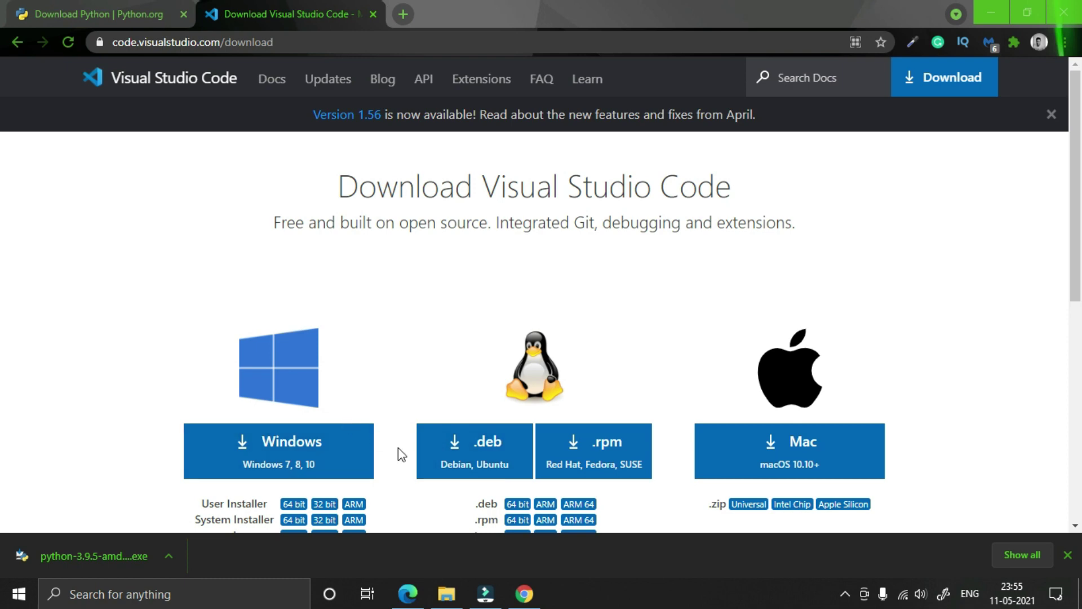
- Launch VSCodeUserSetup-x64-1.56.0 from the Downloads folder in File Explorer and accept the license agreement
{"action": "left_click", "coordinate": [446, 594]}
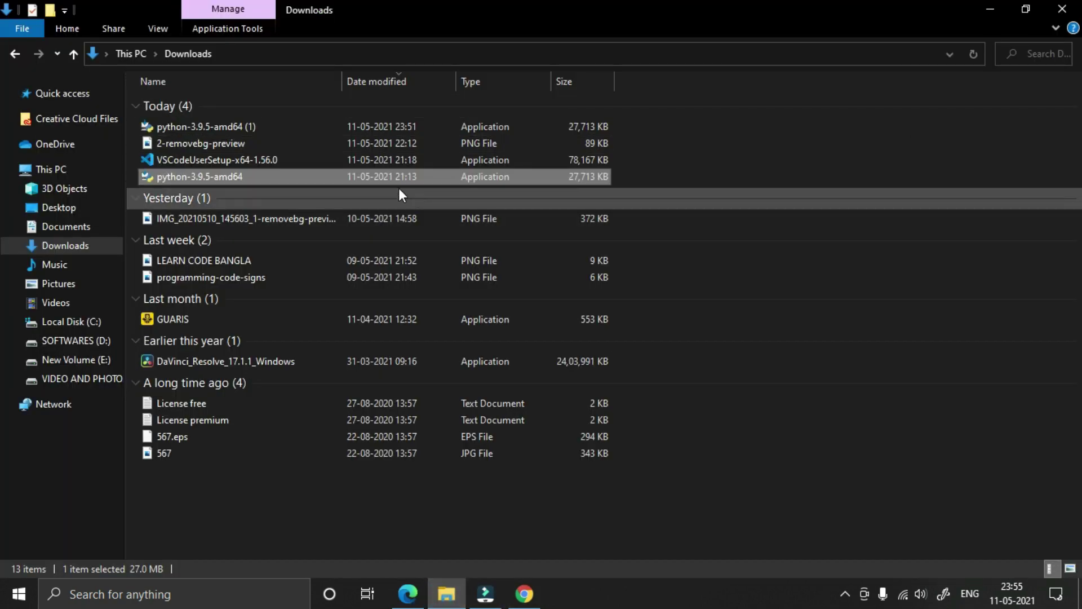
{"action": "left_click", "coordinate": [310, 161]}
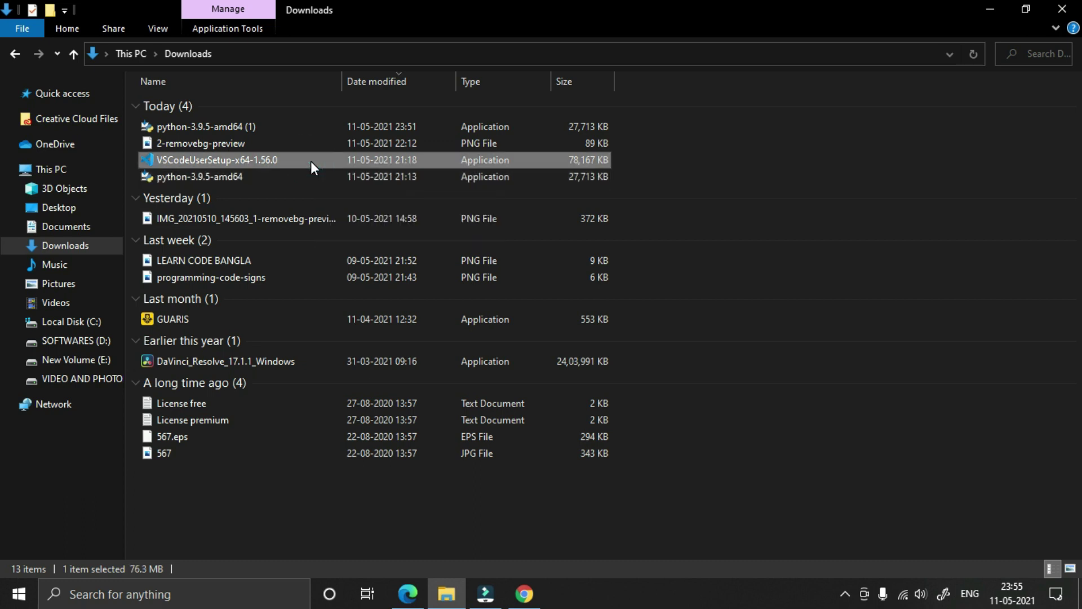
{"action": "right_click", "coordinate": [310, 161]}
{"action": "left_click", "coordinate": [343, 115]}
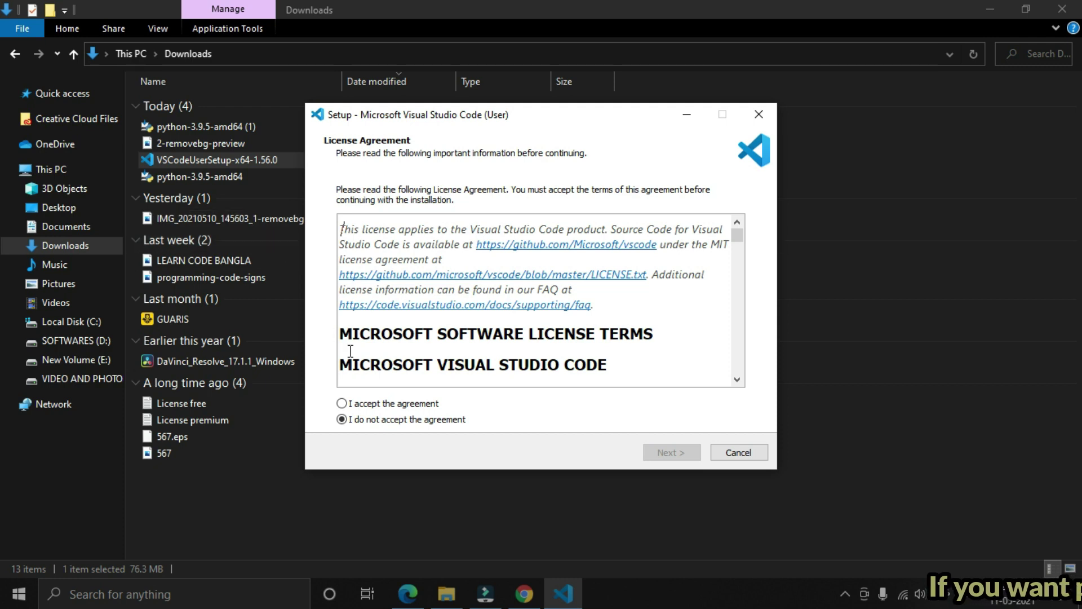
{"action": "left_click", "coordinate": [343, 404]}
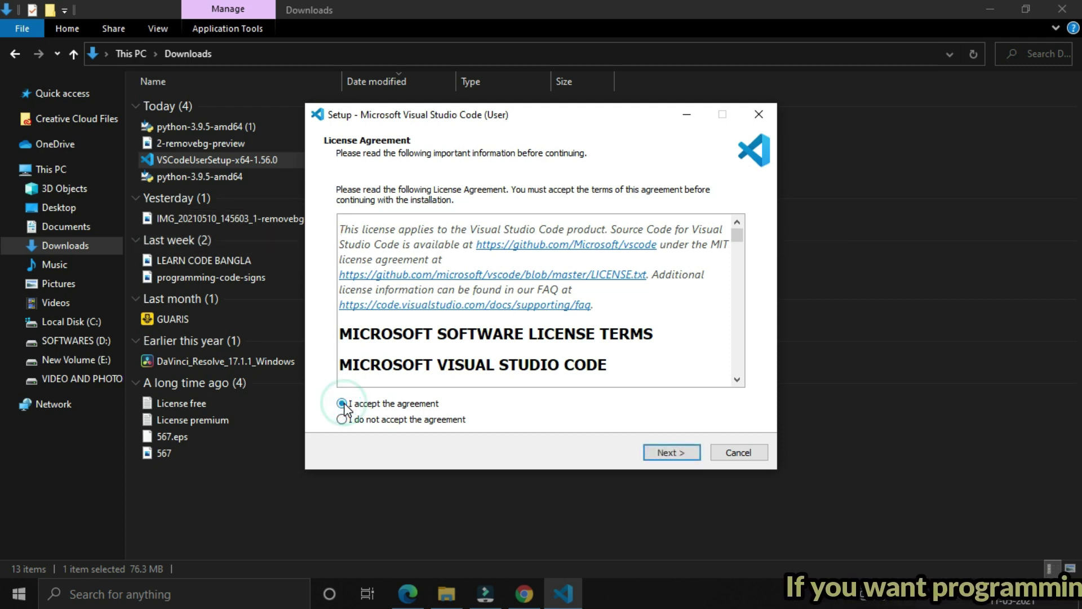
{"action": "left_click", "coordinate": [683, 454]}
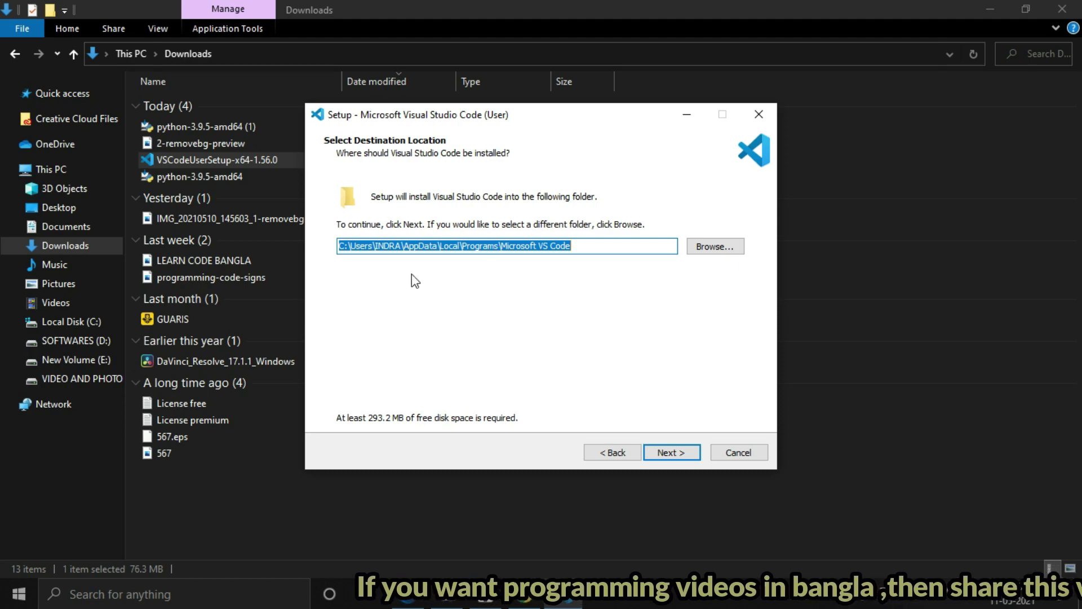
- Set the Visual Studio Code installation folder to D:\SOFTWARE\CODING\Microsoft VS Code by choosing the CODING folder
{"action": "left_click", "coordinate": [711, 247]}
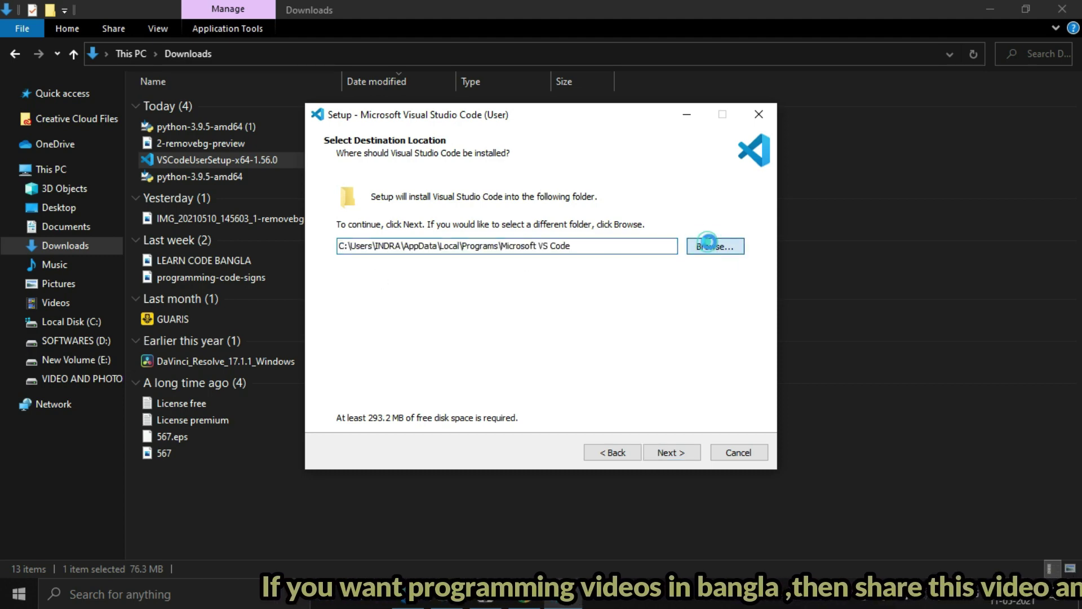
{"action": "scroll", "coordinate": [531, 361], "scroll_direction": "down", "scroll_amount": 10}
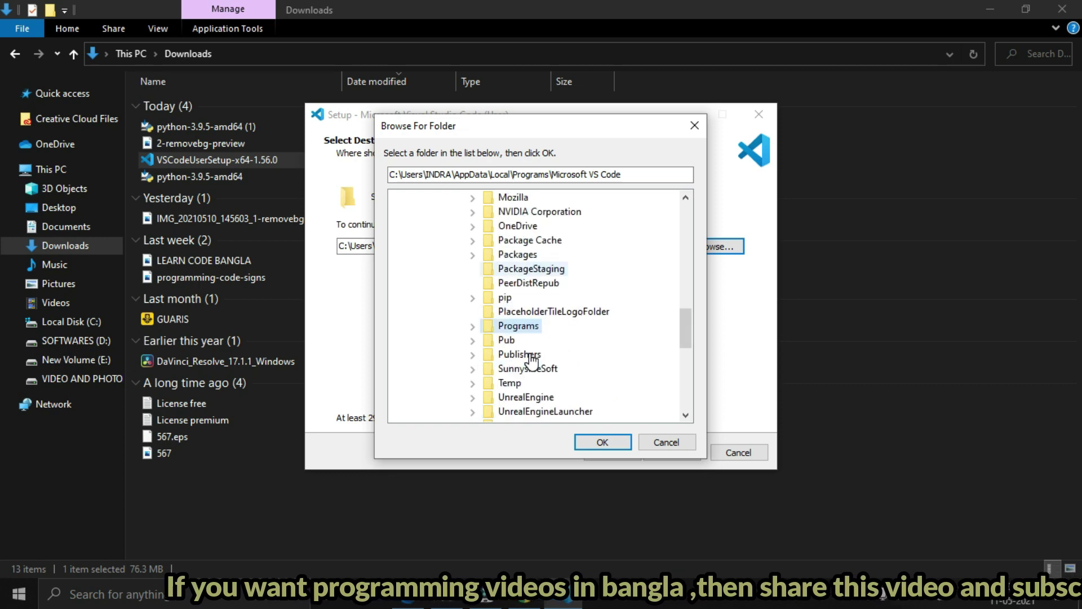
{"action": "scroll", "coordinate": [532, 361], "scroll_direction": "down", "scroll_amount": 3}
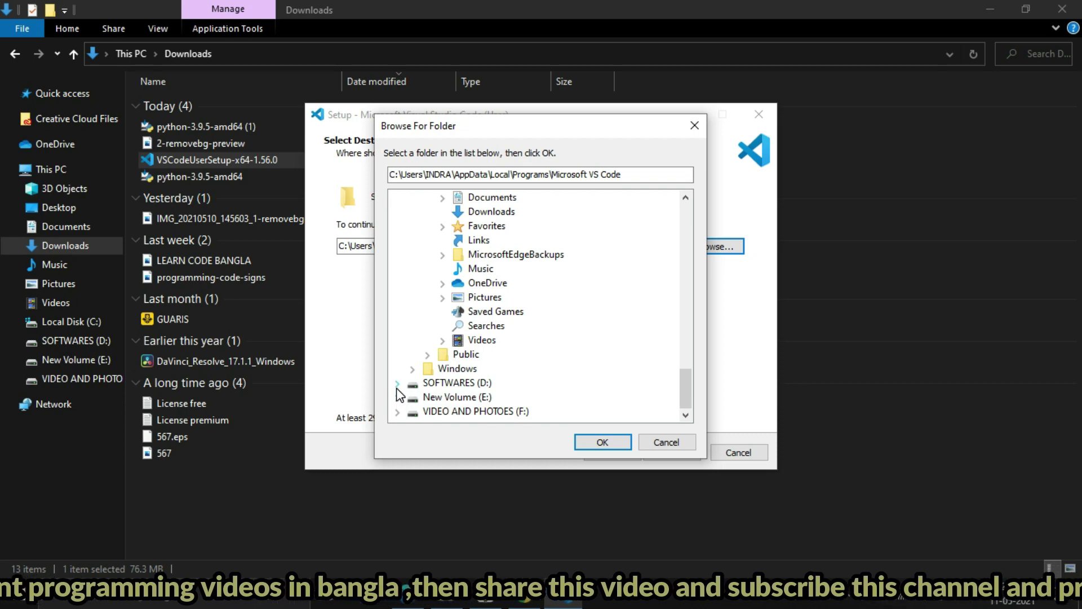
{"action": "left_click", "coordinate": [397, 383]}
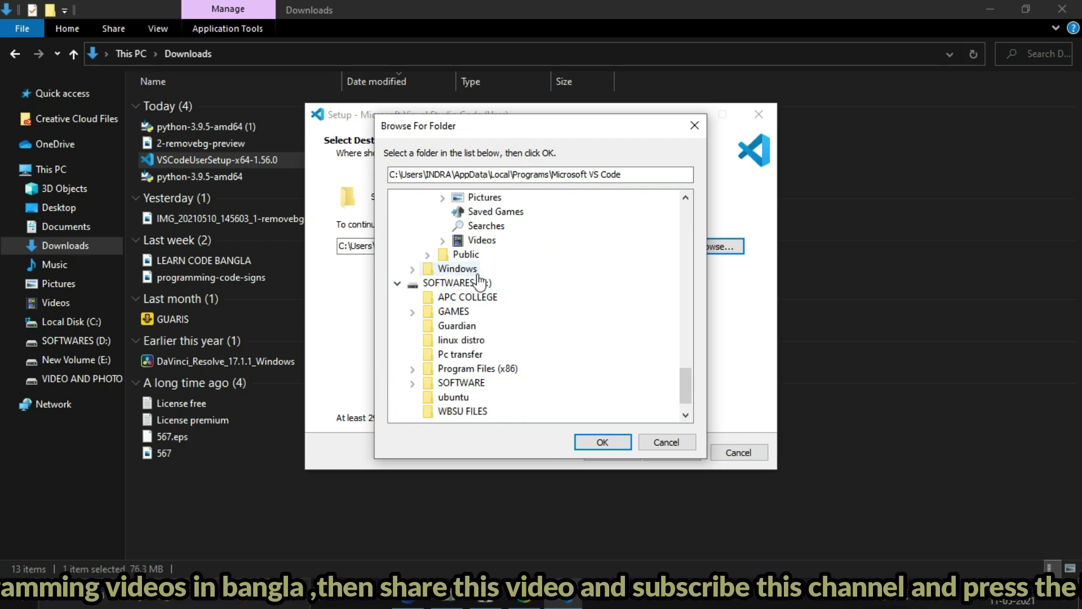
{"action": "left_click", "coordinate": [412, 383]}
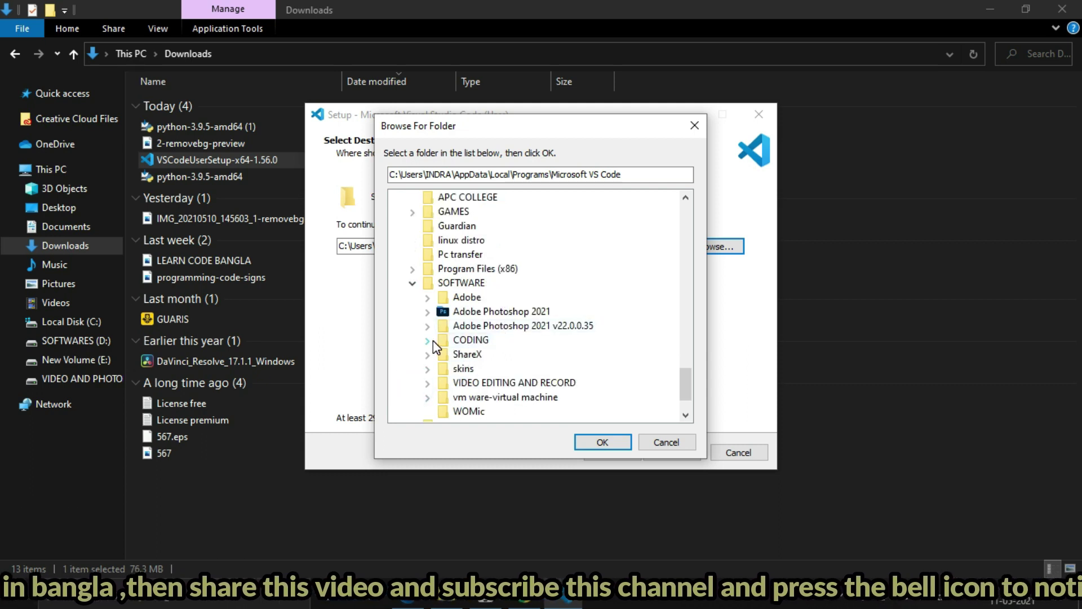
{"action": "double_click", "coordinate": [474, 340]}
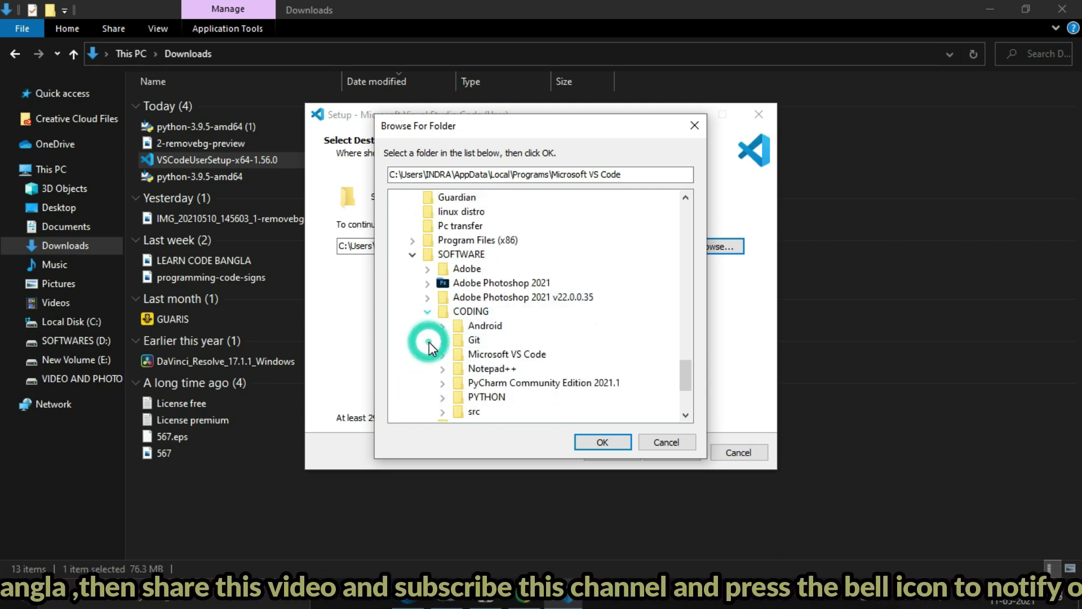
{"action": "left_click", "coordinate": [471, 316]}
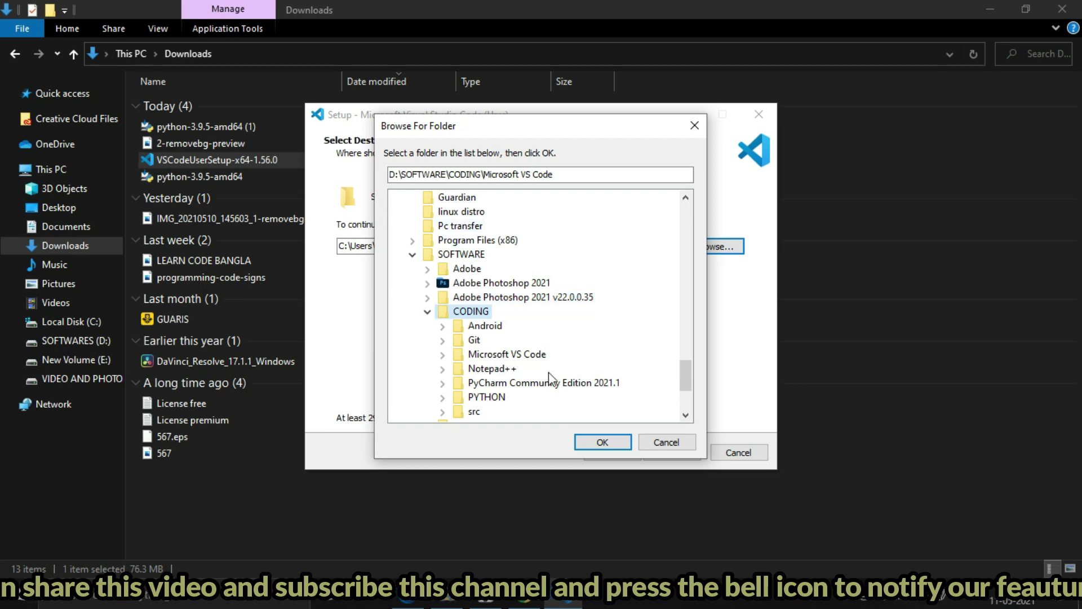
{"action": "left_click", "coordinate": [586, 441]}
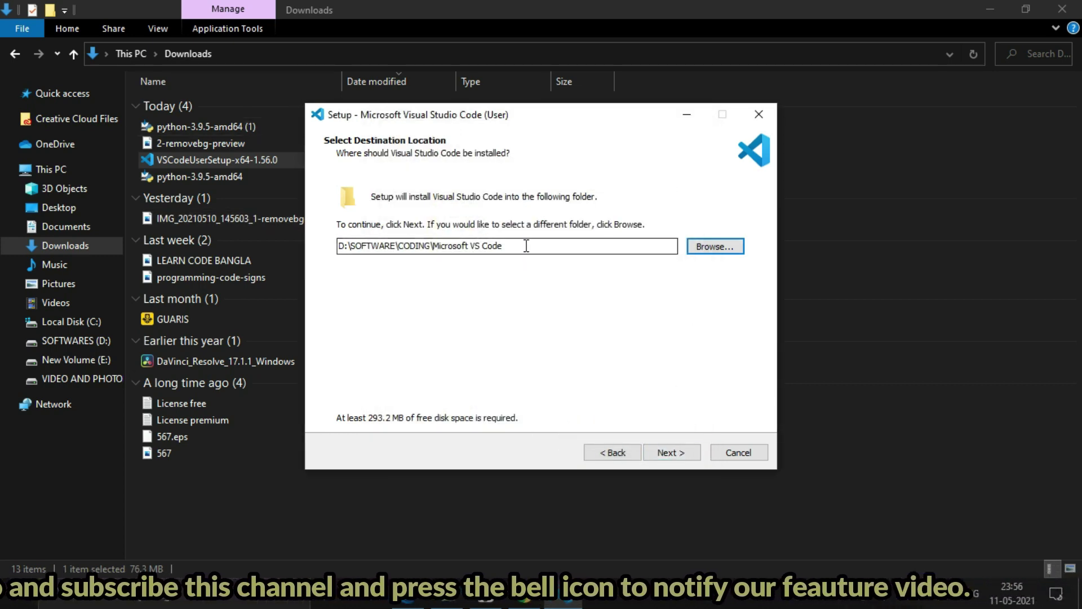
- Confirm installing into the existing folder, keeping the Visual Studio Code Start Menu folder and enabling the desktop icon
{"action": "left_click", "coordinate": [671, 450]}
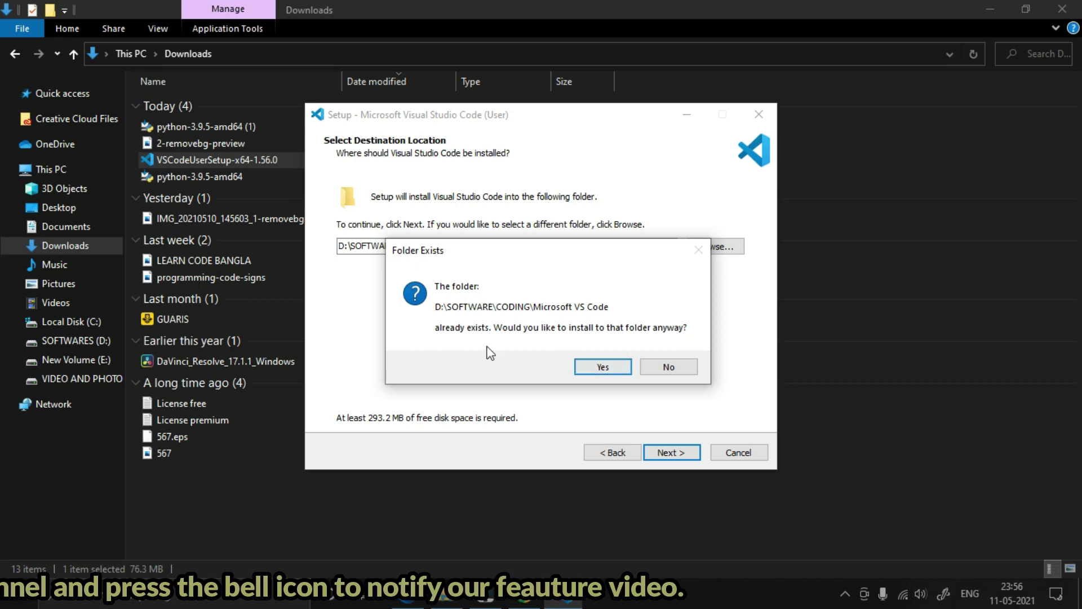
{"action": "left_click", "coordinate": [610, 367]}
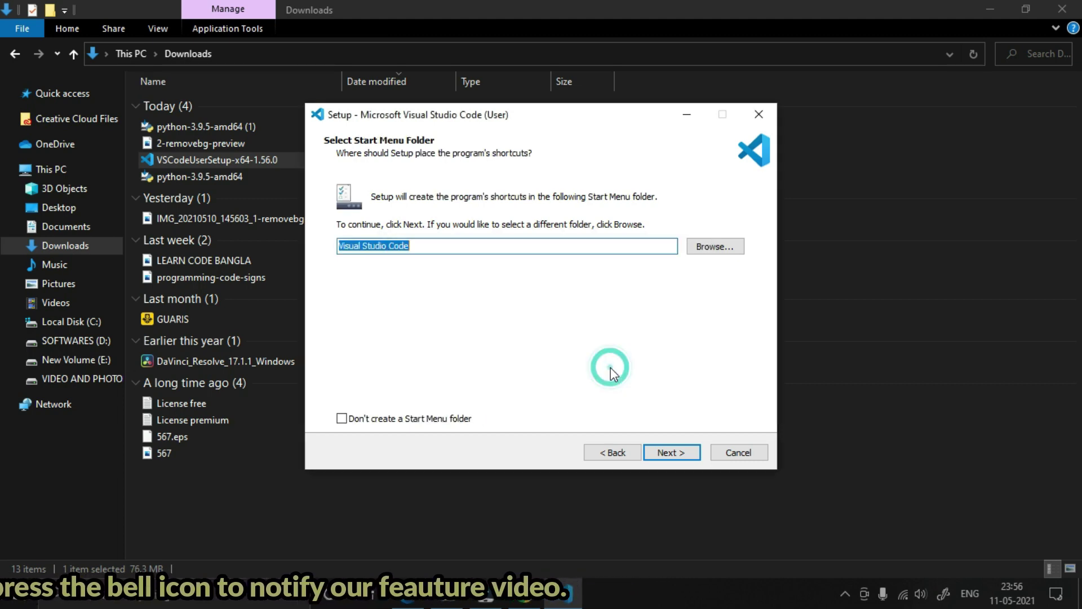
{"action": "left_click", "coordinate": [682, 453]}
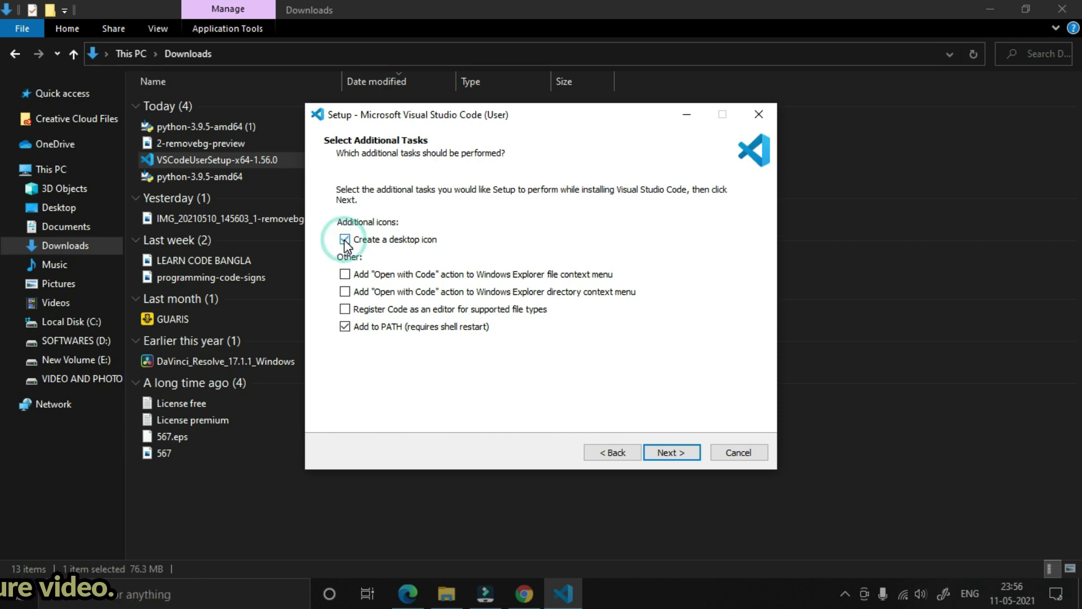
{"action": "left_click", "coordinate": [346, 328]}
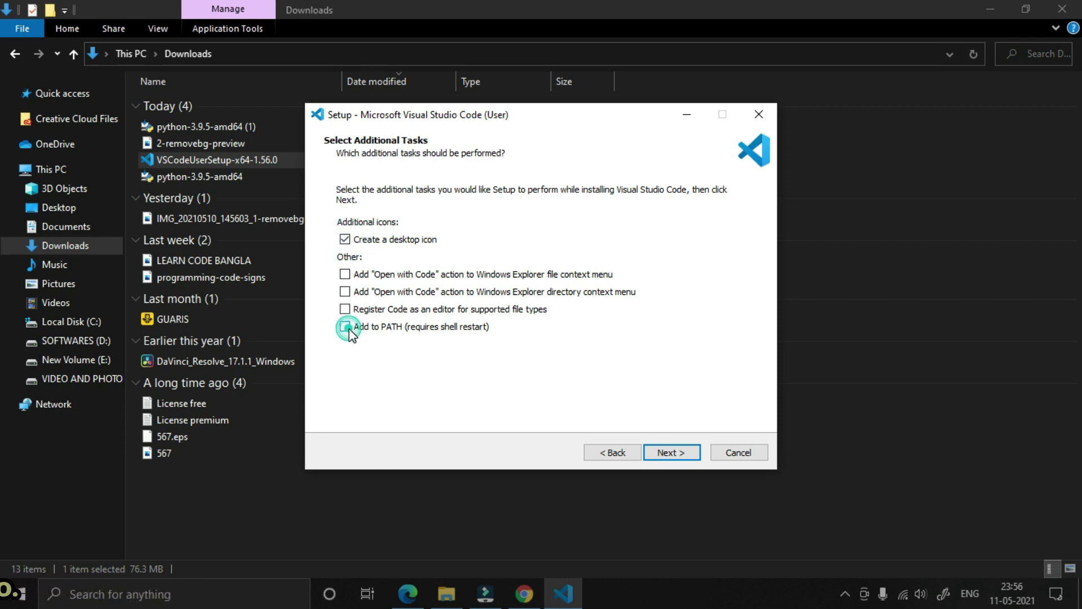
{"action": "left_click", "coordinate": [347, 328]}
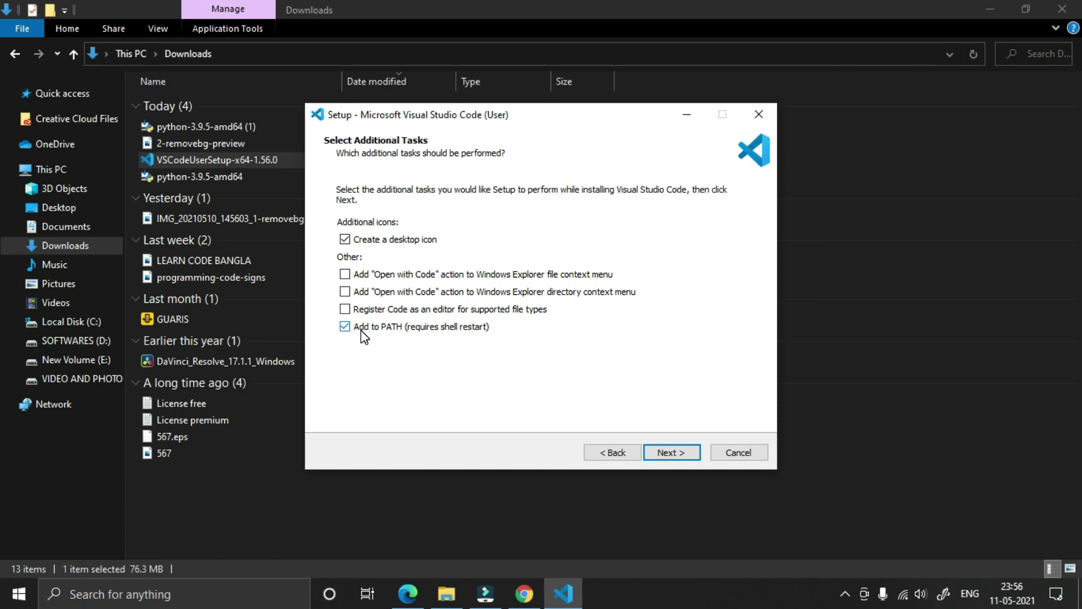
{"action": "left_click", "coordinate": [346, 328]}
{"action": "left_click", "coordinate": [346, 329]}
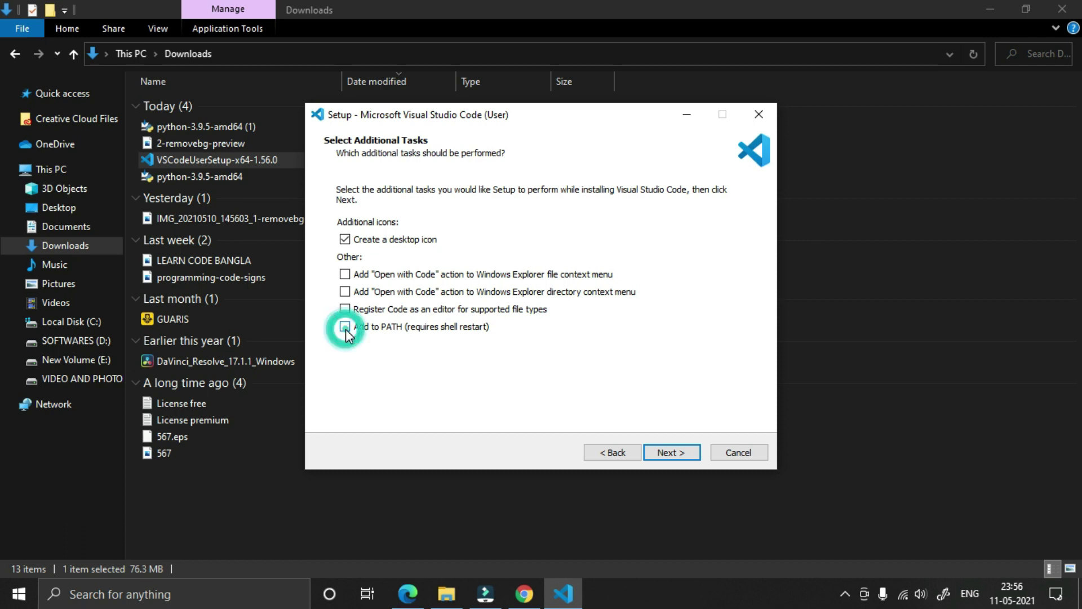
{"action": "left_click", "coordinate": [346, 329]}
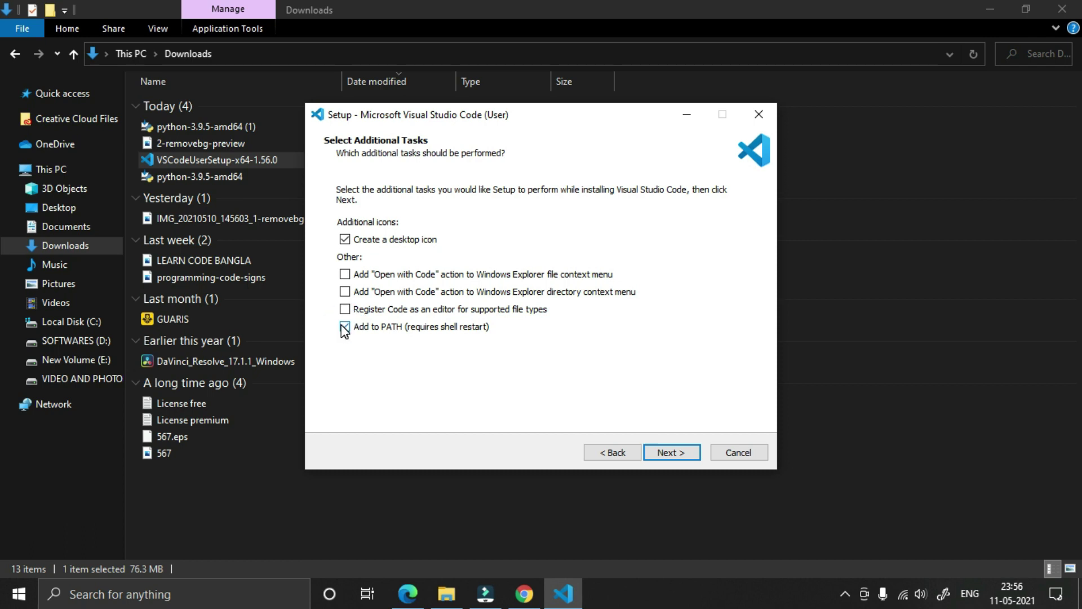
- Proceed to the installation summary and review the destination location, Start Menu folder and Add to PATH task
{"action": "left_click", "coordinate": [680, 451]}
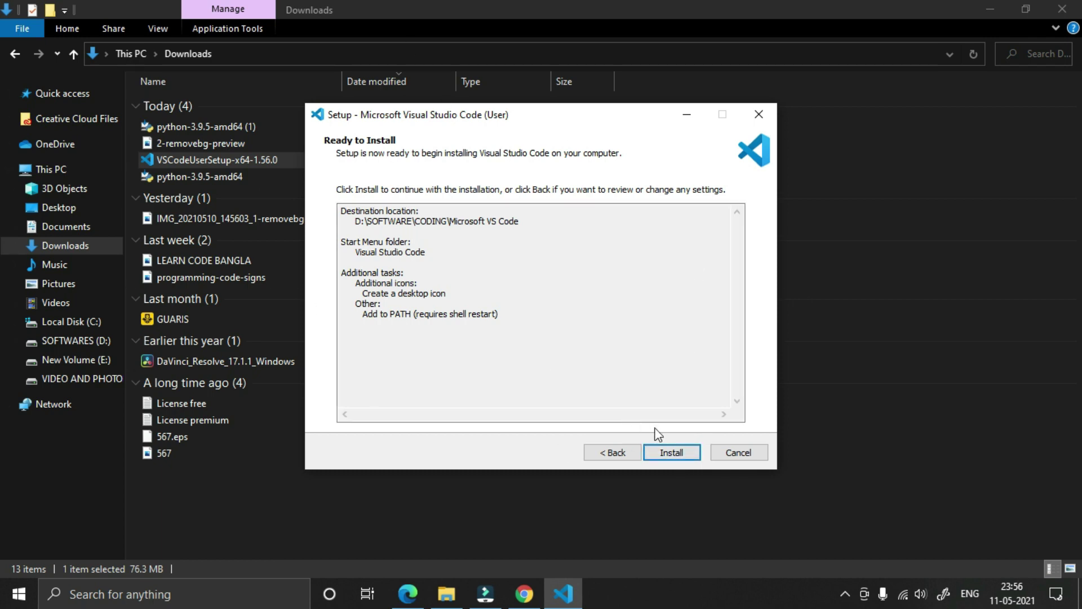
{"action": "left_click_drag", "start_coordinate": [355, 221], "coordinate": [539, 228]}
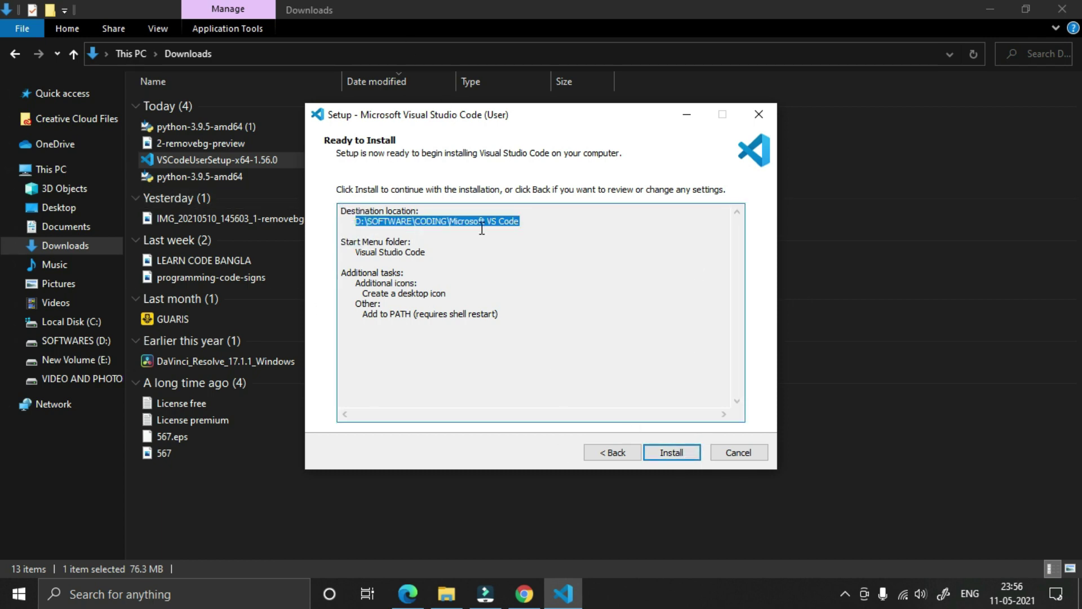
{"action": "double_click", "coordinate": [496, 271]}
{"action": "left_click_drag", "start_coordinate": [523, 226], "coordinate": [351, 225]}
{"action": "left_click_drag", "start_coordinate": [426, 223], "coordinate": [507, 239]}
{"action": "left_click_drag", "start_coordinate": [379, 241], "coordinate": [471, 244]}
{"action": "left_click_drag", "start_coordinate": [388, 314], "coordinate": [514, 314]}
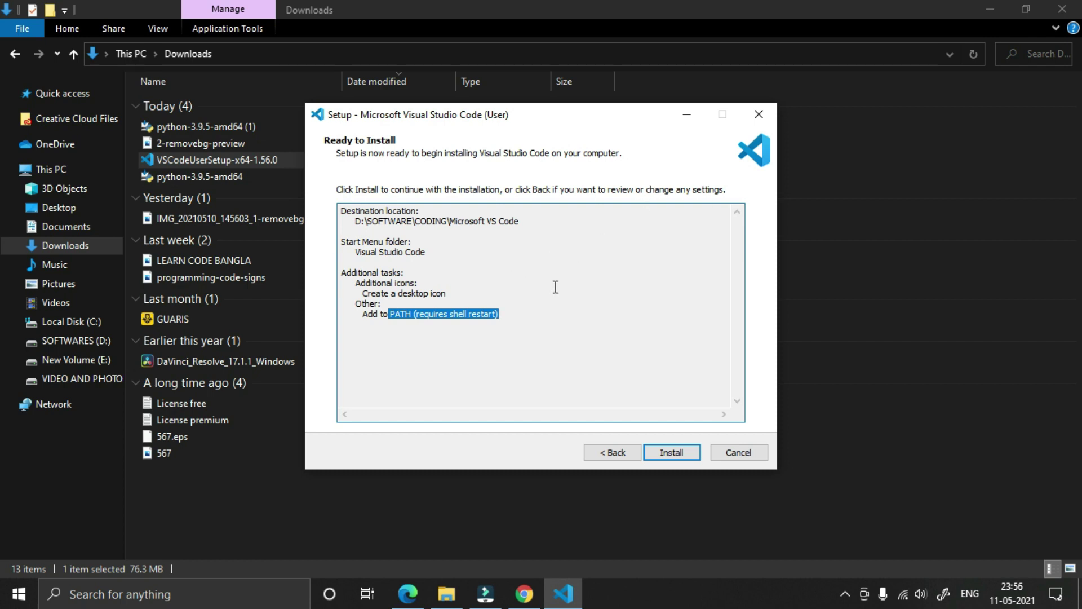
- Recheck the additional tasks, then install Visual Studio Code and finish setup with Launch Visual Studio Code turned off
{"action": "left_click", "coordinate": [612, 454]}
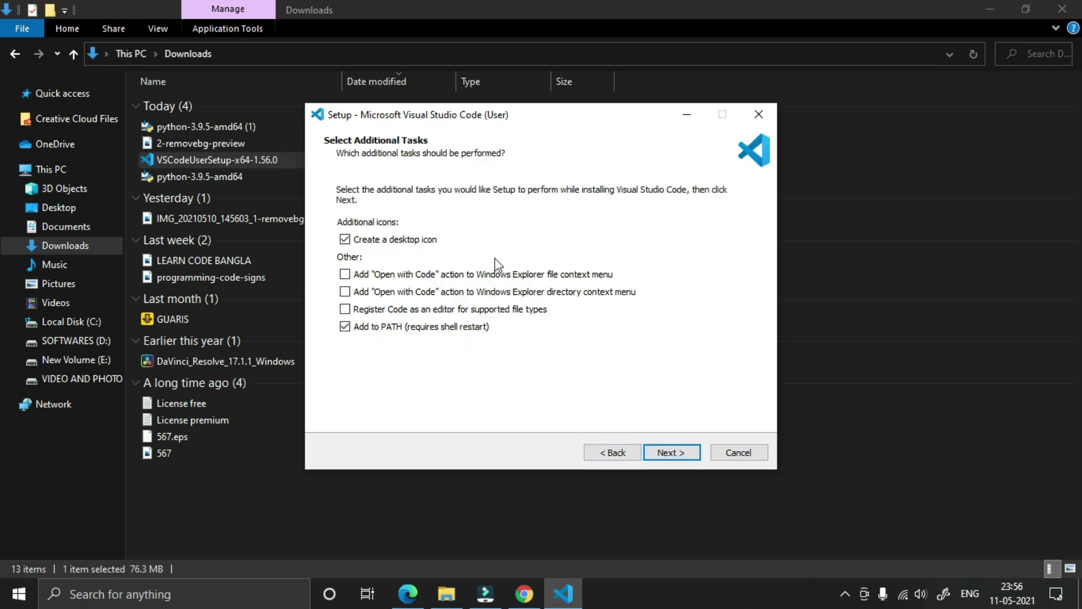
{"action": "left_click", "coordinate": [681, 450]}
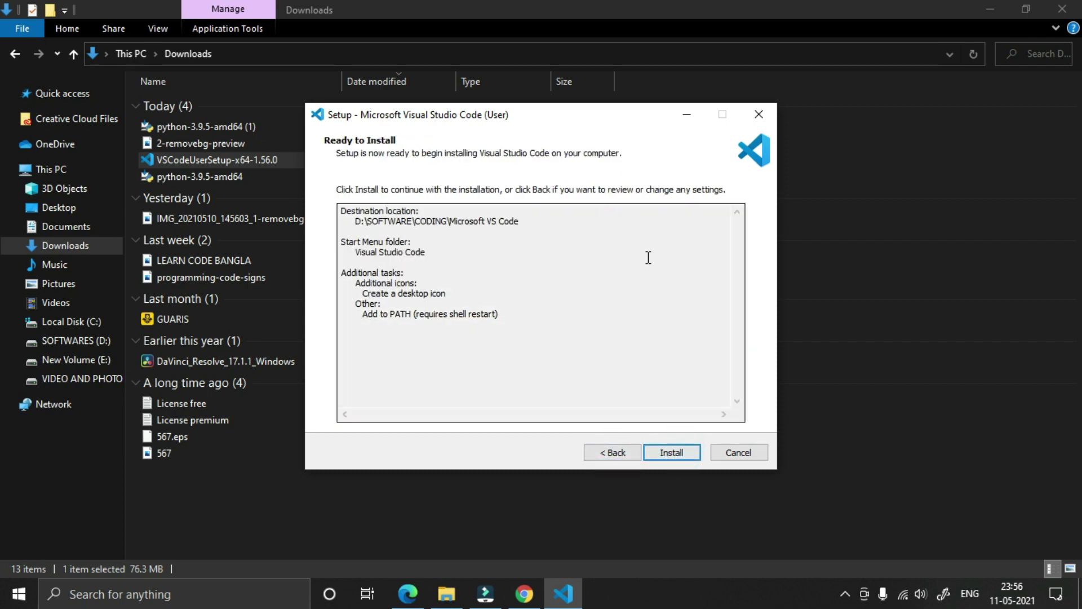
{"action": "left_click", "coordinate": [682, 452]}
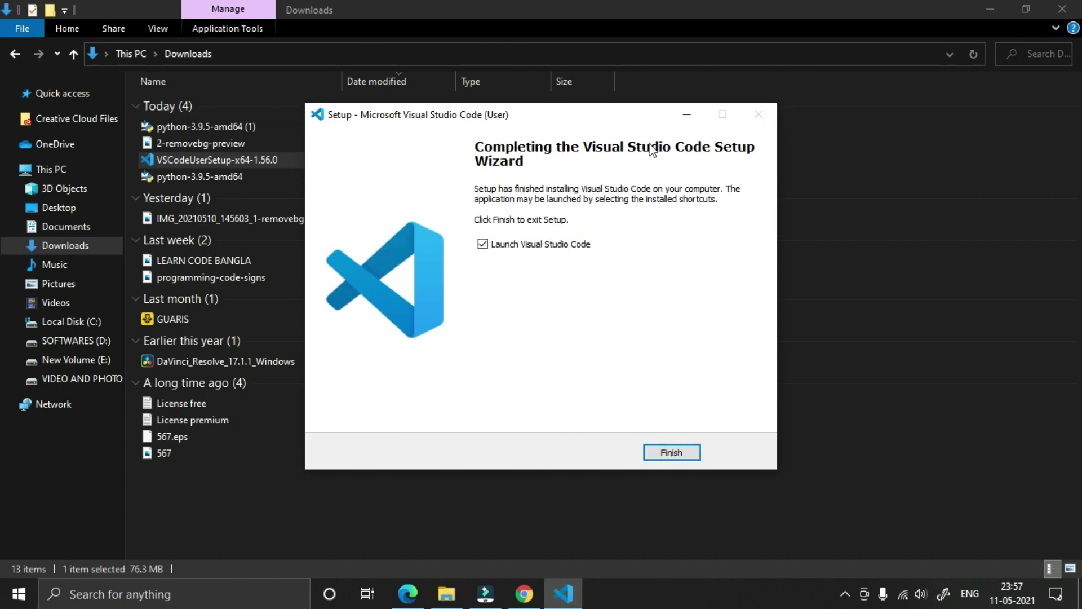
{"action": "left_click", "coordinate": [483, 244]}
{"action": "left_click", "coordinate": [688, 451]}
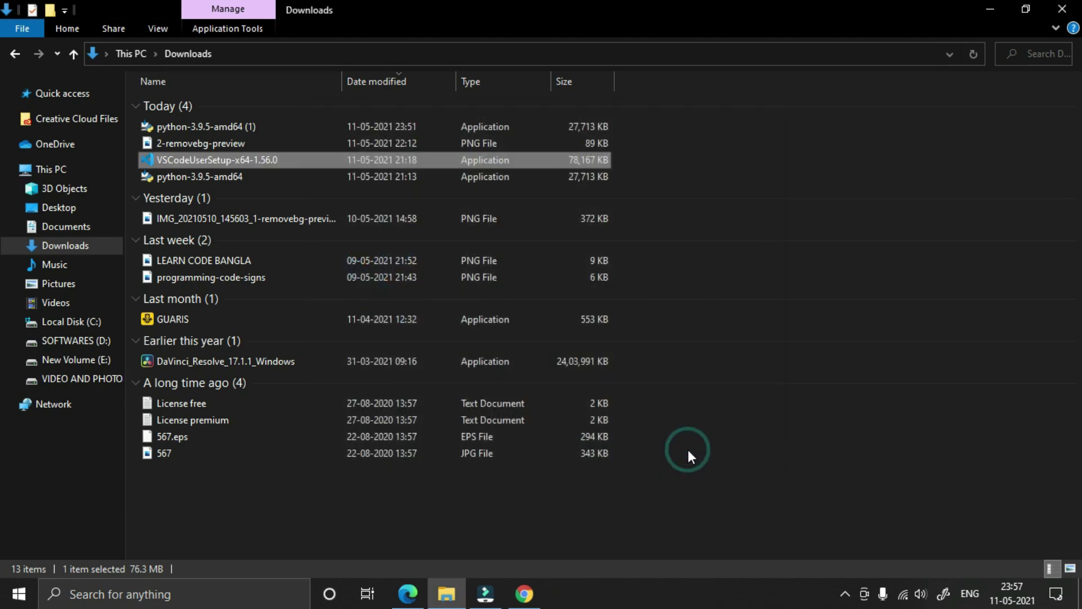
- Minimize the open windows to show the desktop and refresh it
{"action": "left_click", "coordinate": [1002, 12]}
{"action": "left_click", "coordinate": [997, 10]}
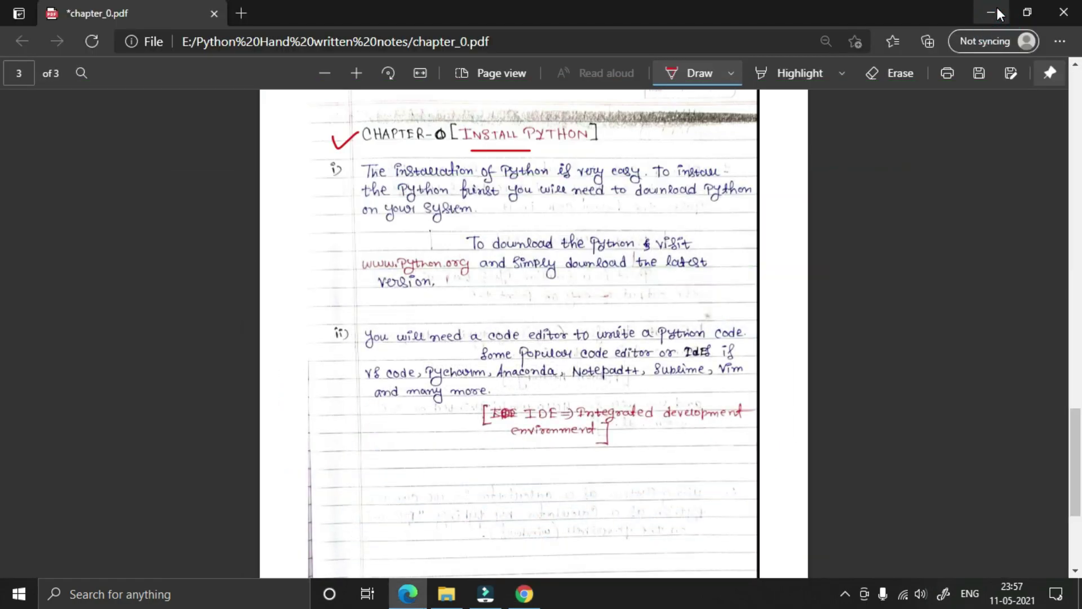
{"action": "left_click", "coordinate": [996, 8]}
{"action": "right_click", "coordinate": [384, 95]}
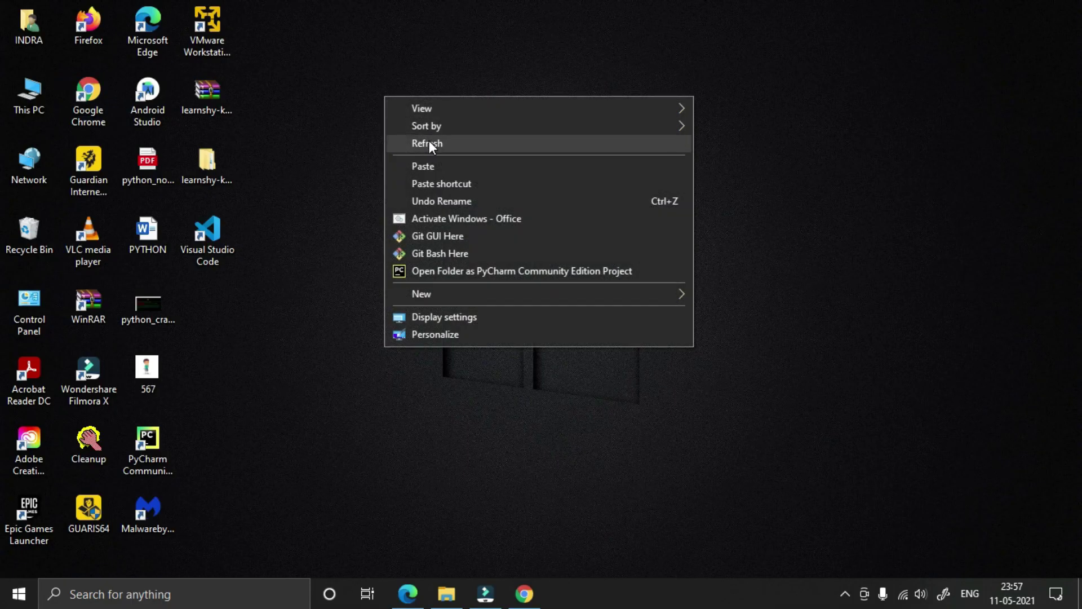
{"action": "left_click", "coordinate": [429, 143]}
{"action": "left_click", "coordinate": [524, 594]}
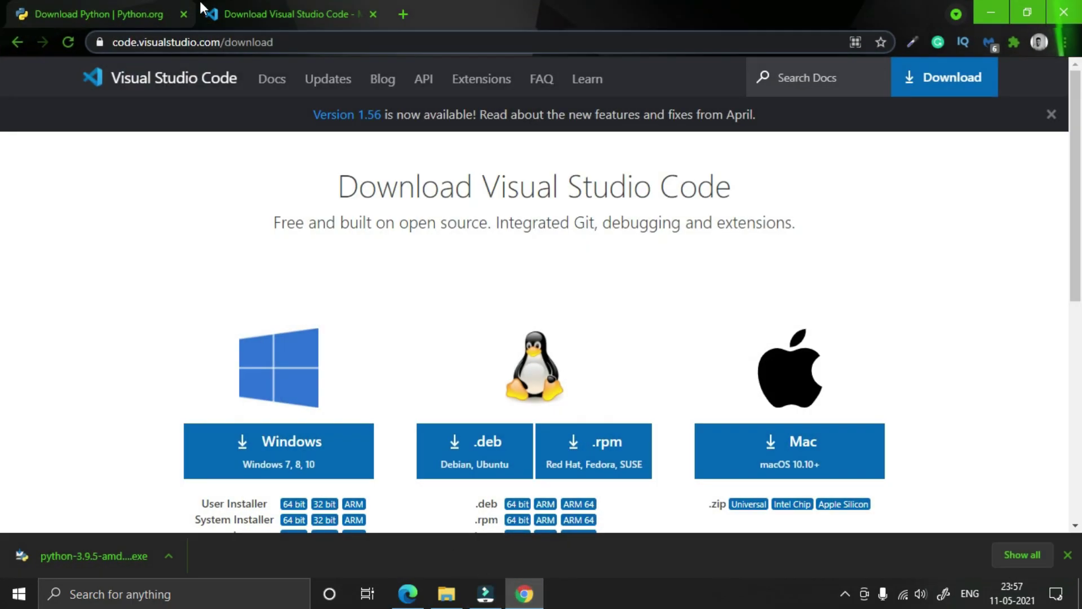
{"action": "left_click", "coordinate": [446, 594]}
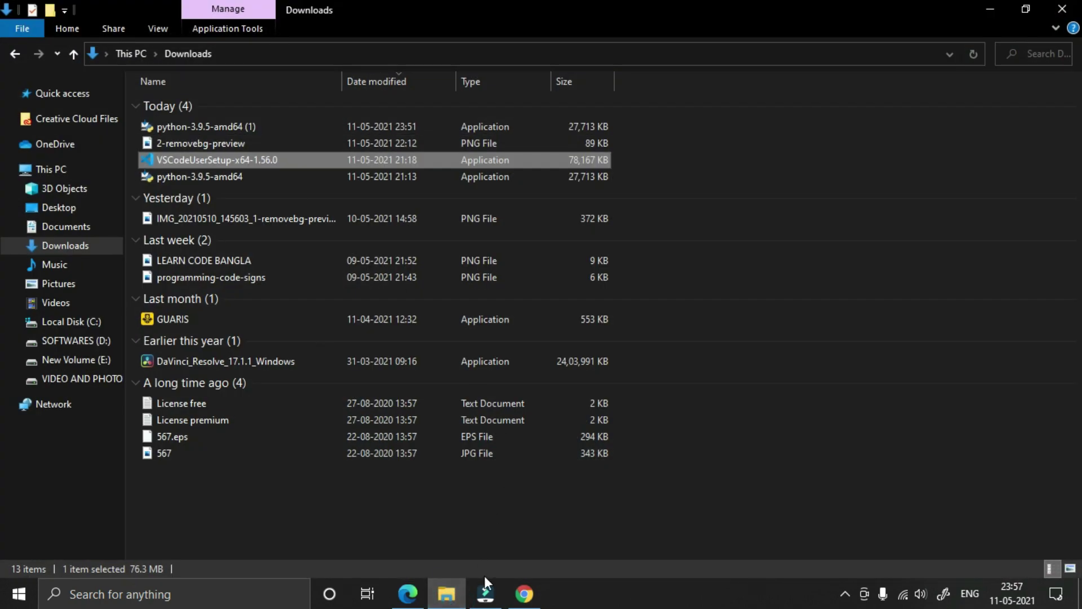
{"action": "left_click", "coordinate": [524, 594]}
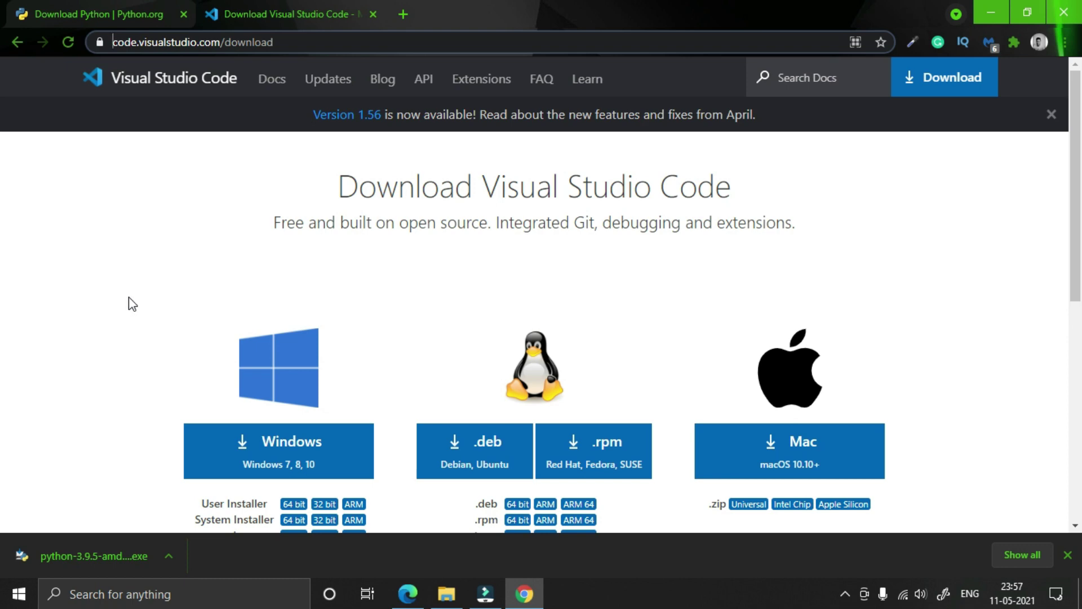
{"action": "left_click", "coordinate": [520, 597]}
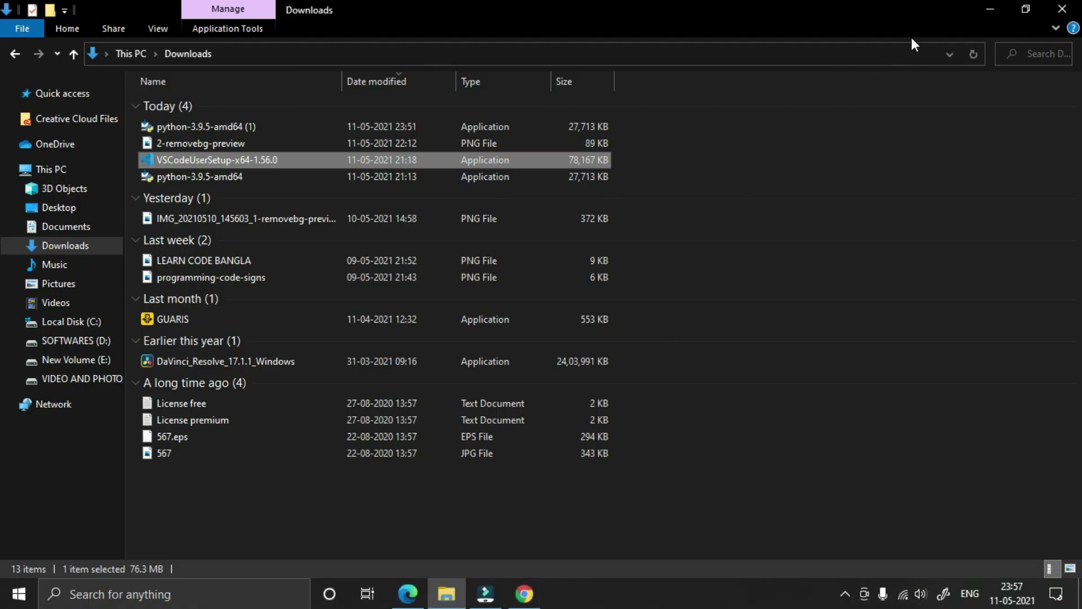
{"action": "left_click", "coordinate": [986, 3]}
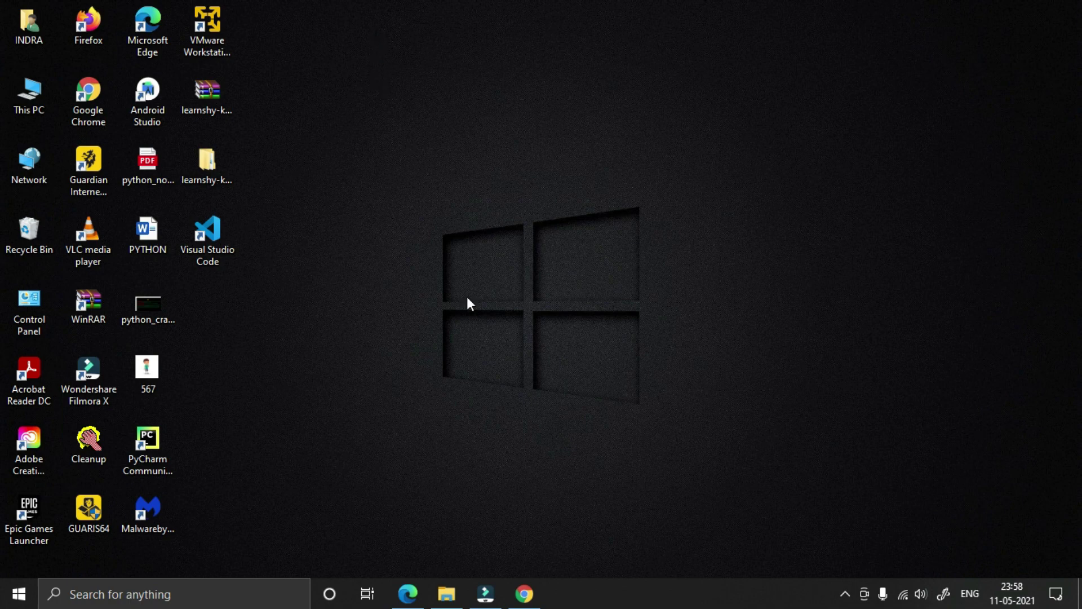
- Bring up the Visual Studio Code download page in Chrome and switch to the chapter_0.pdf notes in Microsoft Edge
{"action": "mouse_move", "coordinate": [524, 601]}
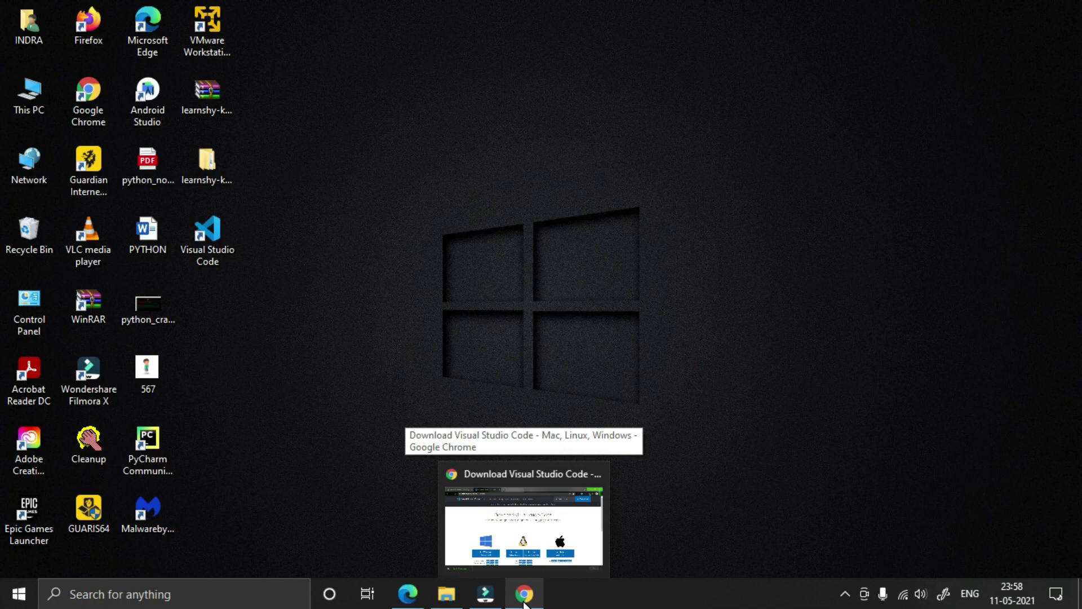
{"action": "left_click", "coordinate": [524, 601]}
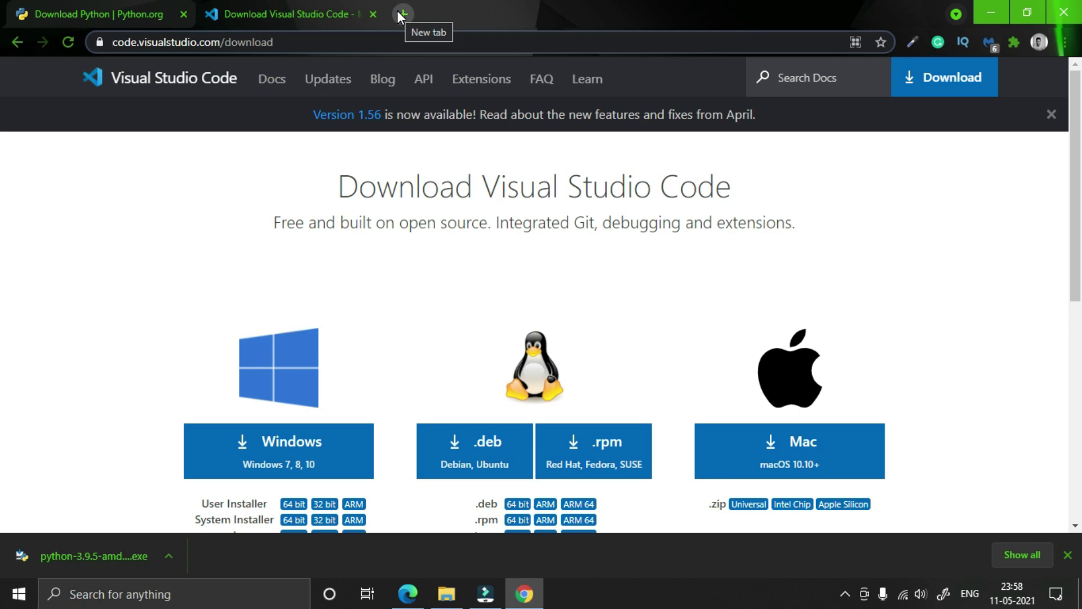
{"action": "left_click", "coordinate": [408, 593]}
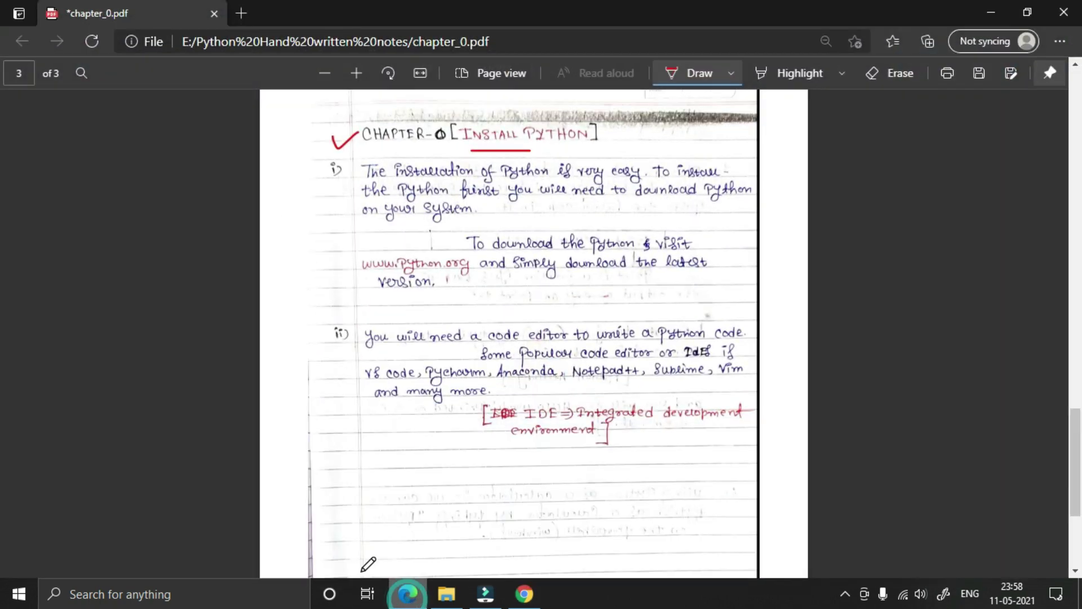